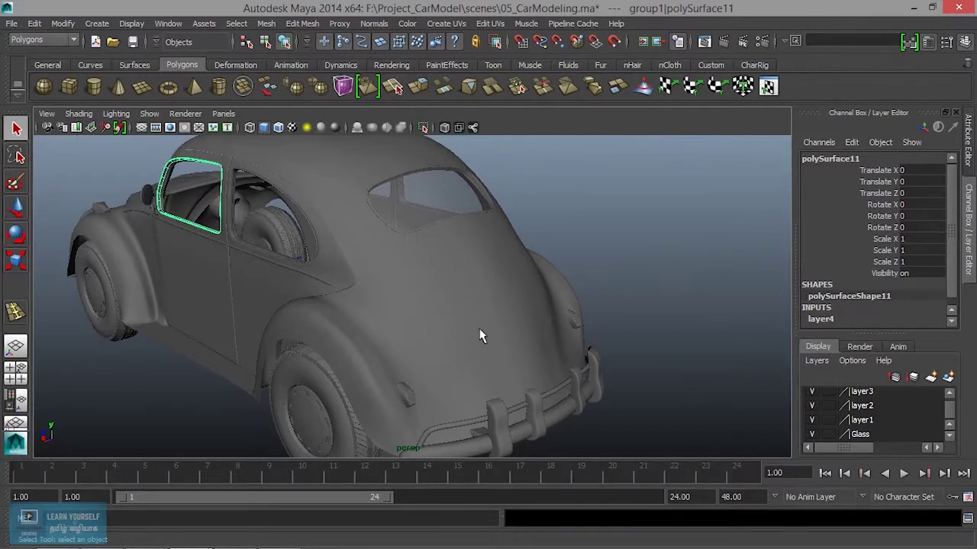
Step: Add a polygon plane behind the car and stand it upright with Rotate X 90
mouse_move(481, 336)
left_mouse_down("alt")
mouse_move(430, 331)
mouse_move(482, 349)
mouse_move(412, 327)
left_mouse_up("alt")
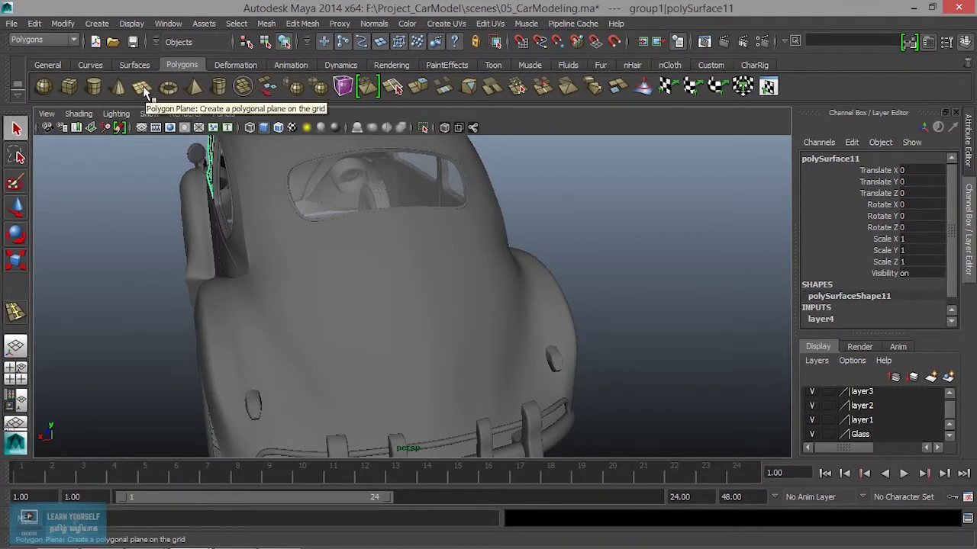
mouse_move(332, 309)
left_mouse_down("alt")
mouse_move(355, 296)
mouse_move(395, 308)
left_mouse_up("alt")
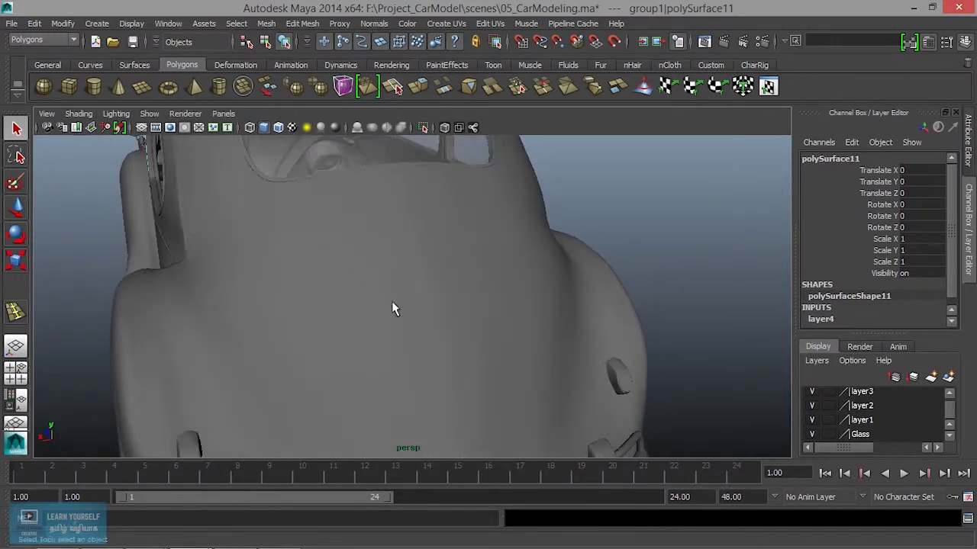
left_click(140, 88)
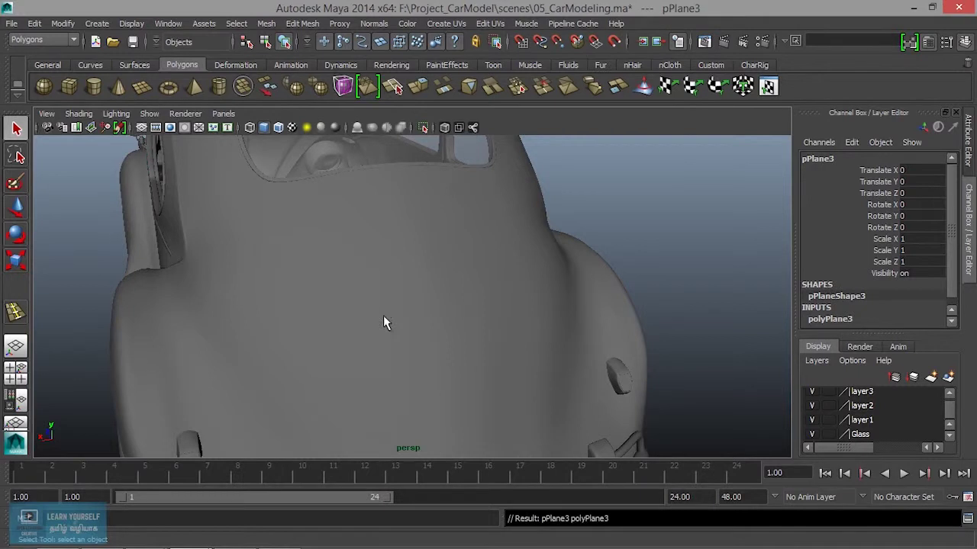
scroll(389, 328, "down", 5)
key("w")
left_click_drag(342, 257, 395, 322)
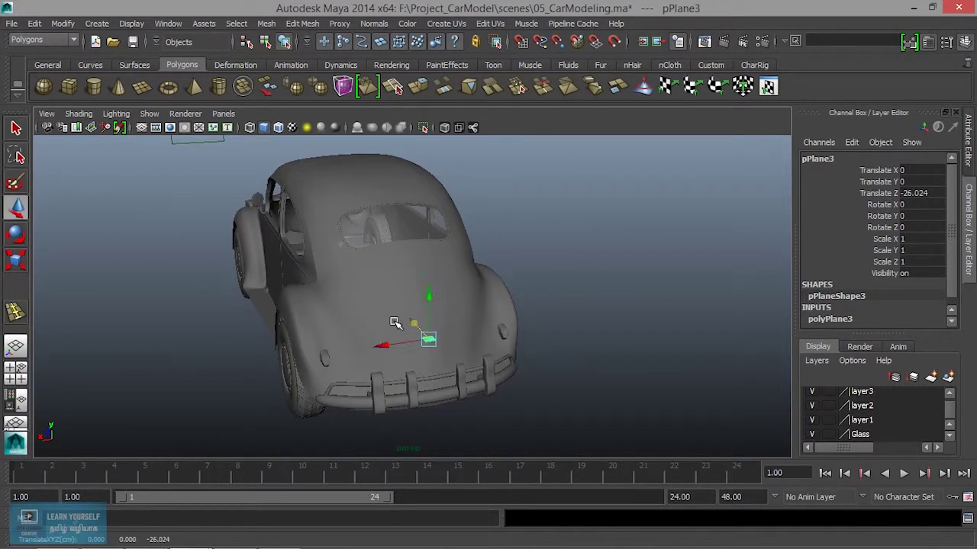
key("r")
key("e")
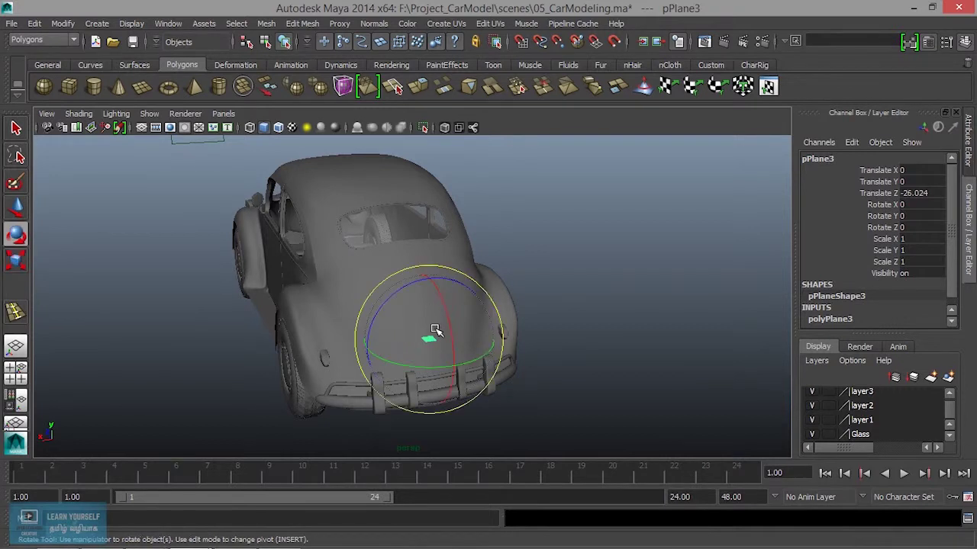
left_click_drag(435, 304, 451, 344)
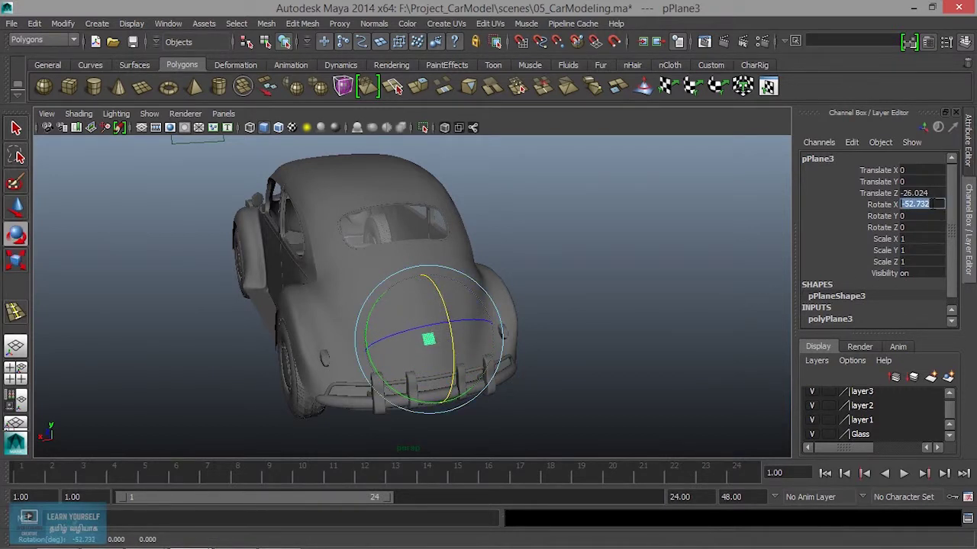
type("90")
key("Return")
Step: Scale the plane evenly to 2.393, then widen it along X to 3.587
right_click_drag(584, 298, 624, 400, "alt")
left_click_drag(624, 399, 514, 290, "alt")
right_click_drag(514, 290, 476, 348, "alt")
left_click_drag(476, 349, 553, 397, "alt")
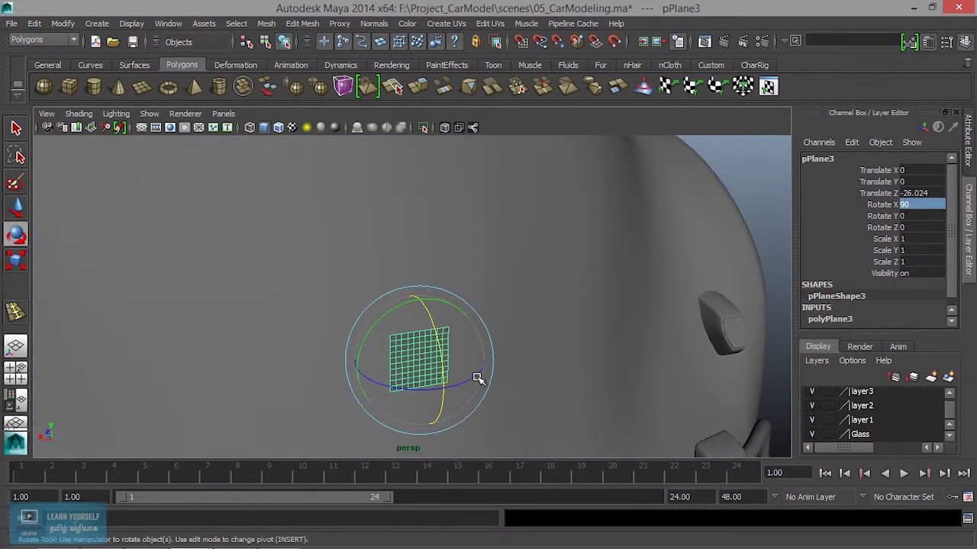
key("r")
mouse_move(419, 357)
left_mouse_down()
mouse_move(465, 328)
mouse_move(483, 367)
mouse_move(395, 356)
mouse_move(340, 321)
left_mouse_up()
left_click_drag(264, 274, 231, 274)
left_click_drag(256, 309, 364, 327, "alt")
mouse_move(364, 328)
right_mouse_down("alt")
mouse_move(270, 305)
mouse_move(341, 334)
right_mouse_up("alt")
mouse_move(341, 335)
left_mouse_down("alt")
mouse_move(293, 353)
mouse_move(359, 379)
left_mouse_up("alt")
scroll(849, 304, "down", 1)
Step: Lower the plane's Subdivisions Width and Height from 10 to 4
left_click(840, 310)
left_click_drag(874, 287, 878, 302)
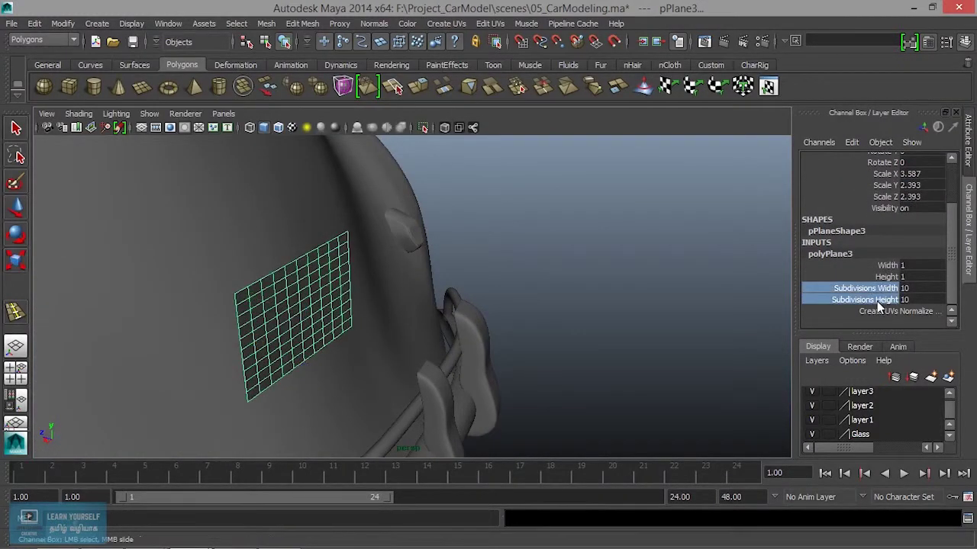
mouse_move(615, 299)
middle_mouse_down()
mouse_move(625, 303)
mouse_move(573, 308)
middle_mouse_up()
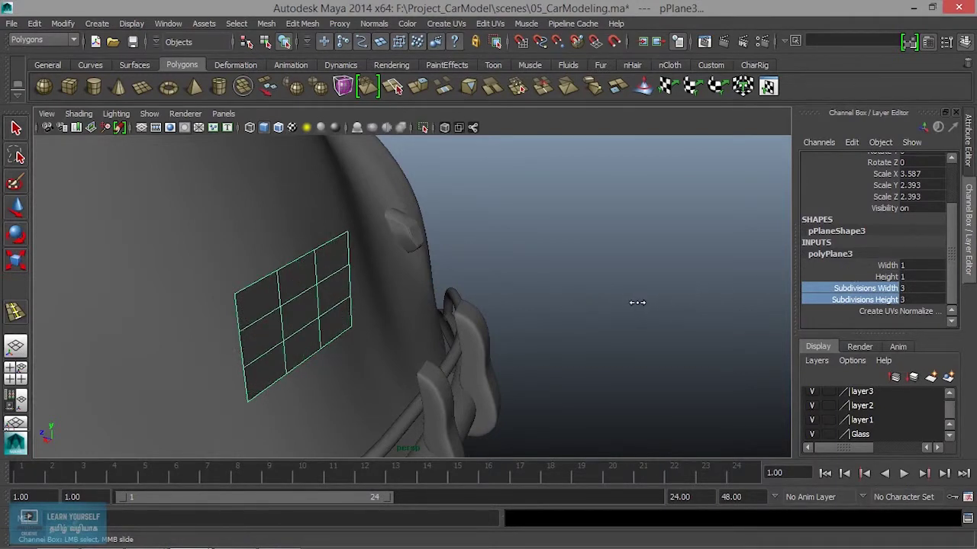
scroll(615, 323, "down", 5)
scroll(563, 320, "up", 2)
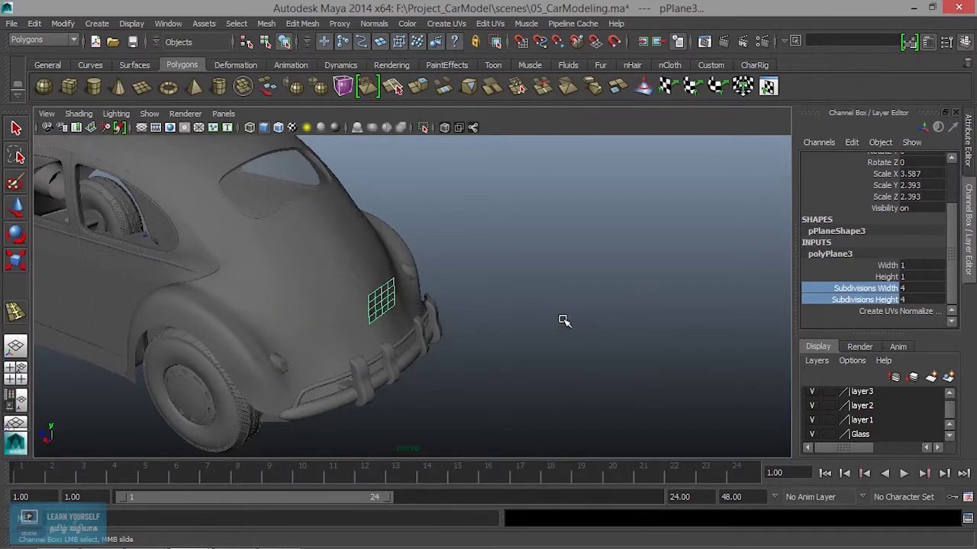
scroll(520, 299, "up", 3)
Step: Tilt the plate to match the rear panel's slope and move it toward the body
mouse_move(654, 320)
left_mouse_down("alt")
mouse_move(545, 302)
mouse_move(615, 344)
mouse_move(480, 323)
mouse_move(510, 322)
left_mouse_up("alt")
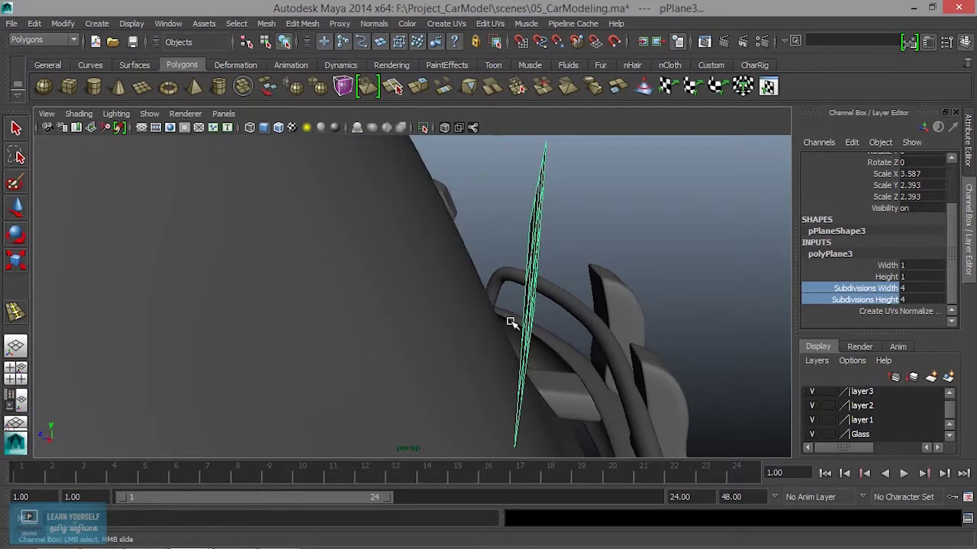
key("w")
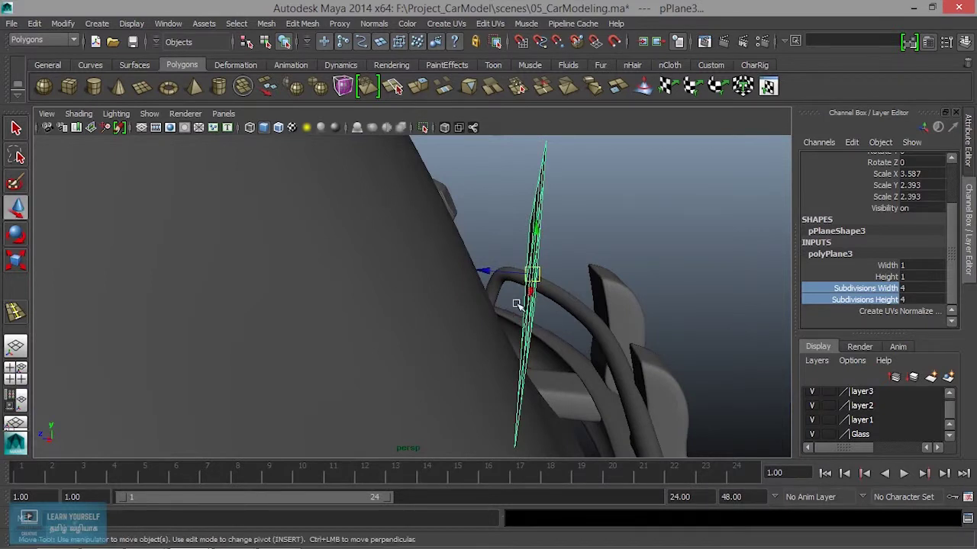
left_click_drag(478, 274, 468, 267)
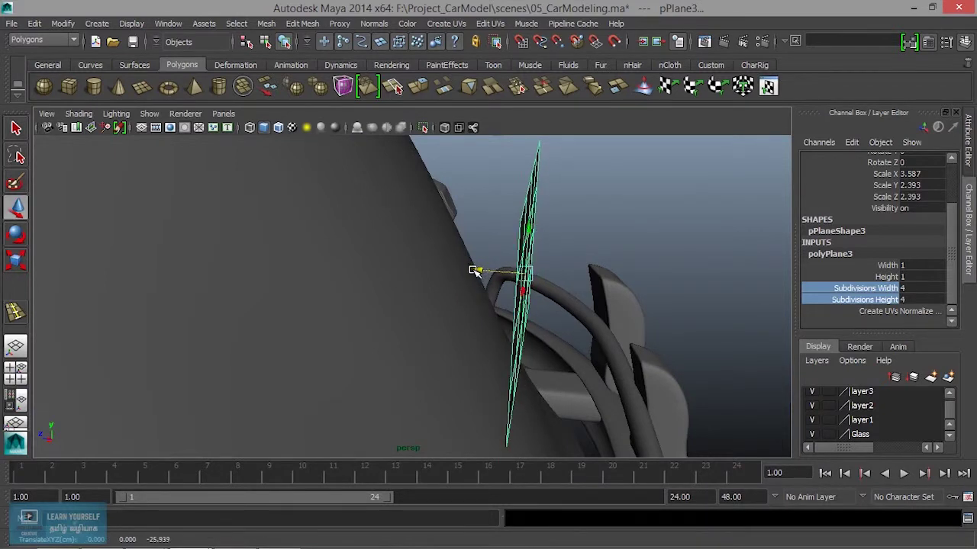
key("e")
mouse_move(589, 245)
left_mouse_down()
mouse_move(563, 287)
mouse_move(506, 325)
mouse_move(583, 322)
mouse_move(610, 368)
mouse_move(585, 343)
left_mouse_up()
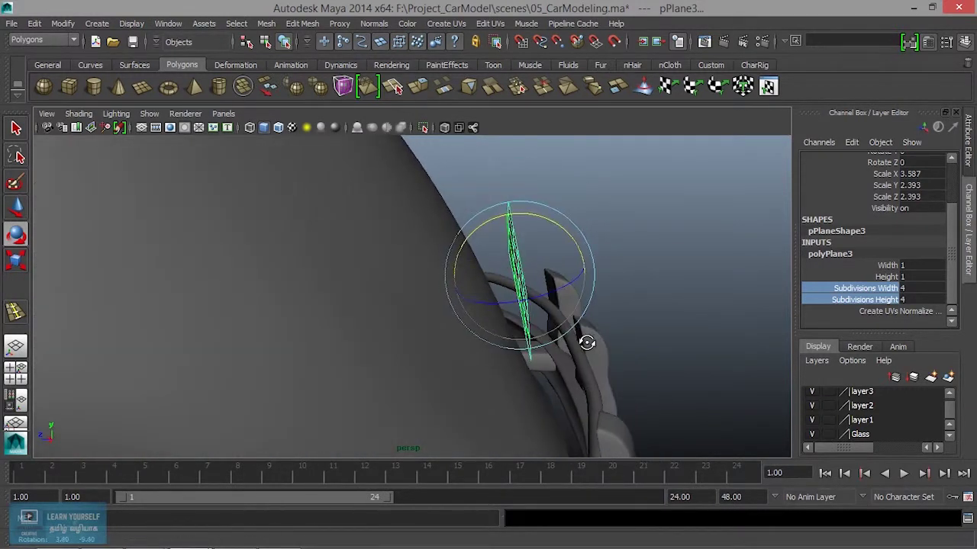
key("w")
left_click_drag(479, 274, 468, 274)
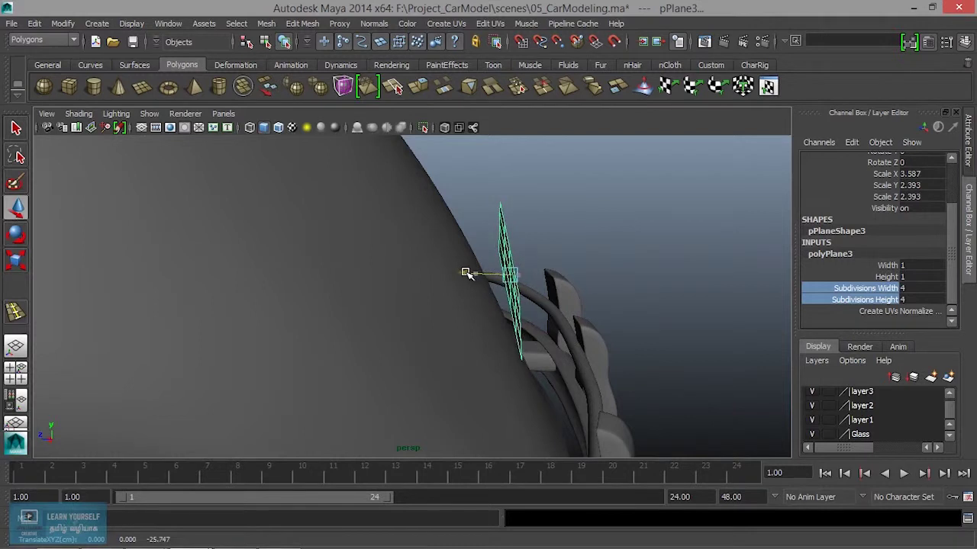
Step: Seat the plate against the curved rear bodywork, leaving it just off the surface
mouse_move(487, 320)
left_mouse_down("alt")
mouse_move(506, 344)
mouse_move(462, 349)
mouse_move(588, 334)
mouse_move(508, 353)
mouse_move(412, 343)
left_mouse_up("alt")
right_click_drag(412, 342, 619, 429, "alt")
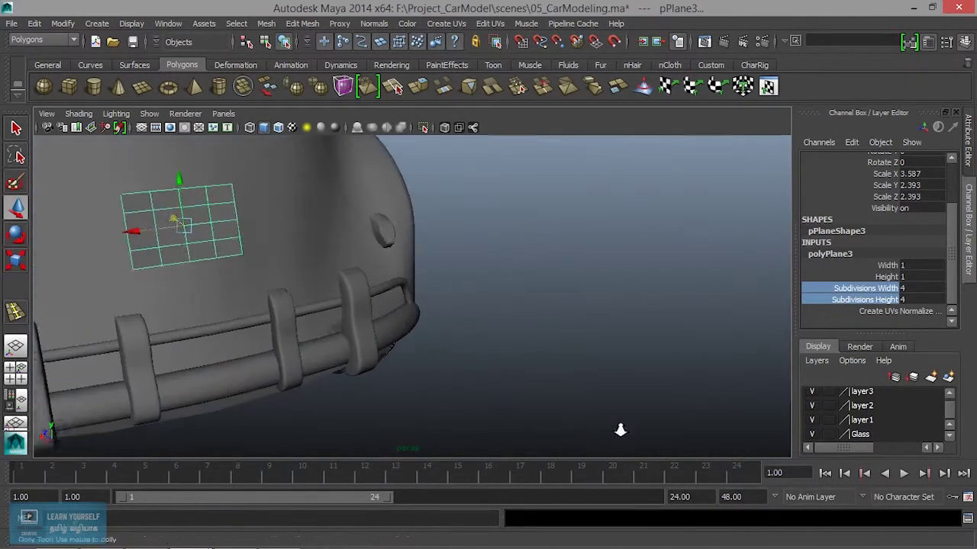
middle_click_drag(618, 429, 603, 405, "alt")
mouse_move(604, 405)
left_mouse_down("alt")
mouse_move(506, 343)
mouse_move(585, 351)
left_mouse_up("alt")
middle_click_drag(584, 351, 593, 344, "alt")
right_click_drag(593, 344, 543, 373, "alt")
mouse_move(543, 373)
left_mouse_down("alt")
mouse_move(591, 377)
mouse_move(566, 371)
mouse_move(595, 347)
left_mouse_up("alt")
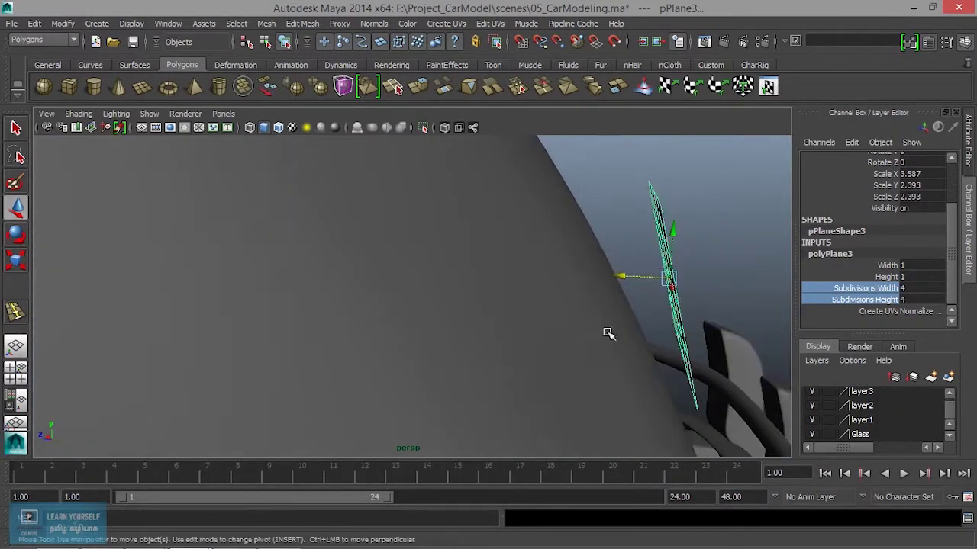
mouse_move(618, 286)
left_mouse_down()
mouse_move(616, 273)
mouse_move(606, 277)
left_mouse_up()
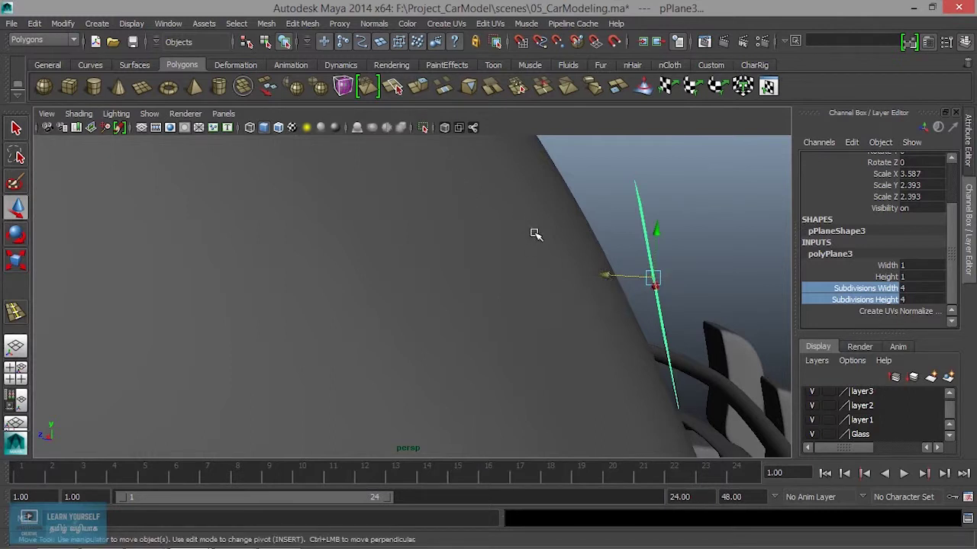
left_click_drag(590, 275, 608, 274)
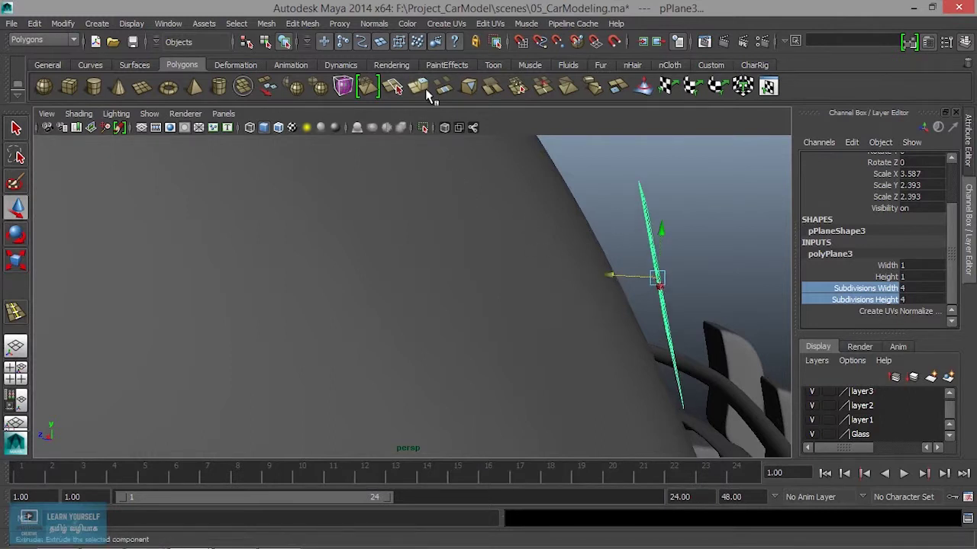
Step: Extrude the plate's faces outward to give it thickness
left_click(303, 22)
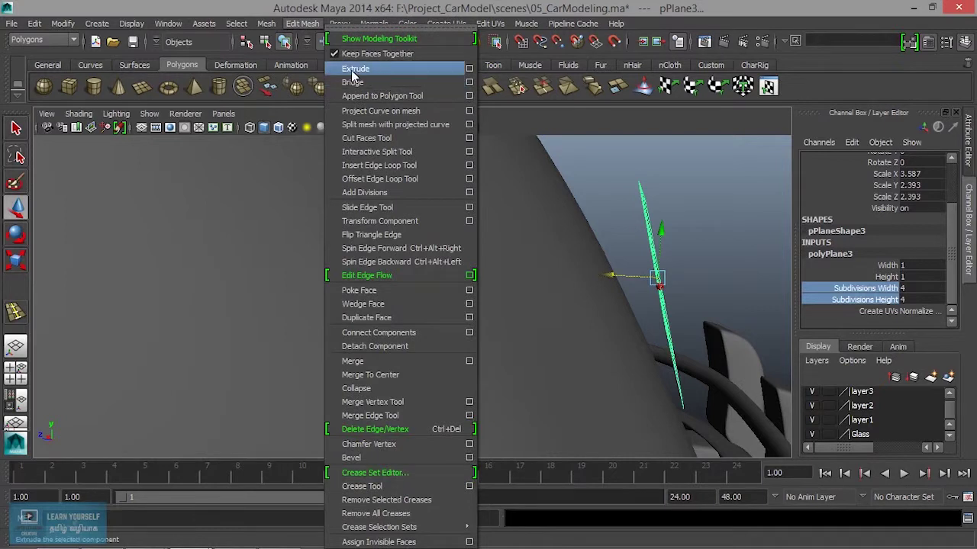
left_click(350, 68)
left_click_drag(630, 335, 611, 328)
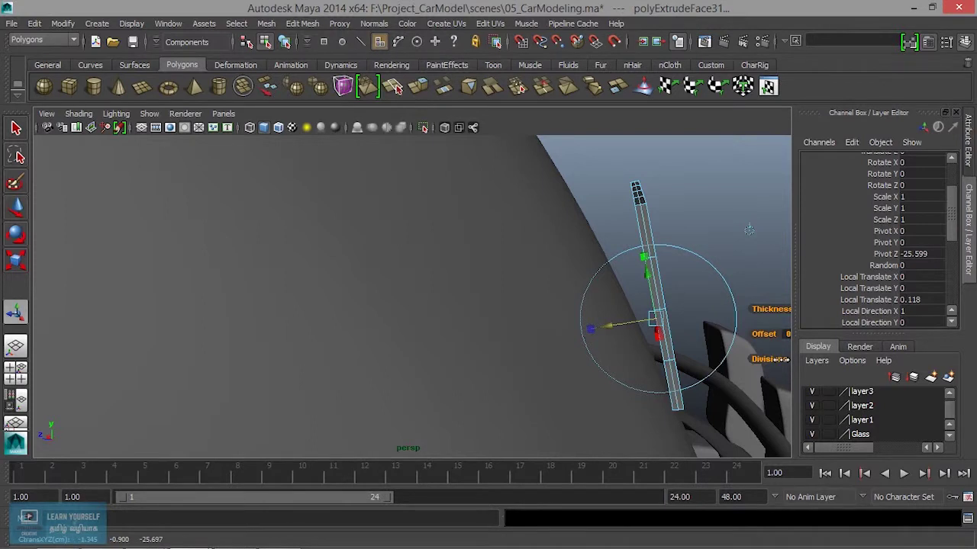
left_click_drag(773, 360, 632, 352, "alt")
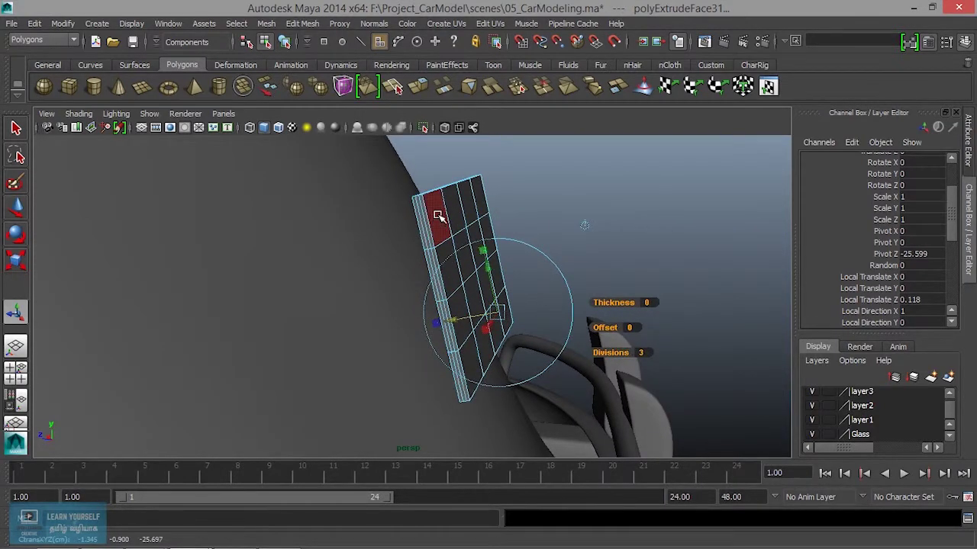
Step: Show the plate in smooth mesh preview for rounded corners, then add a polygon cylinder
right_click_drag(437, 216, 467, 191)
left_click(464, 195)
key("3")
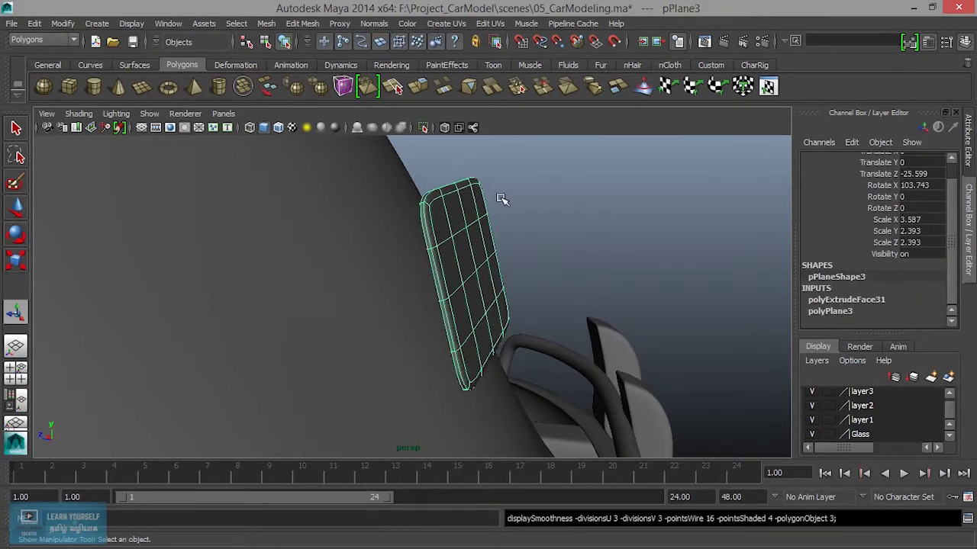
left_click(534, 203)
mouse_move(575, 209)
left_mouse_down("alt")
mouse_move(469, 233)
mouse_move(593, 224)
mouse_move(421, 278)
mouse_move(417, 294)
mouse_move(501, 295)
left_mouse_up("alt")
left_click(420, 278)
mouse_move(501, 294)
middle_mouse_down("alt")
mouse_move(591, 341)
mouse_move(497, 326)
middle_mouse_up("alt")
mouse_move(496, 327)
right_mouse_down("alt")
mouse_move(582, 334)
mouse_move(506, 342)
mouse_move(454, 329)
right_mouse_up("alt")
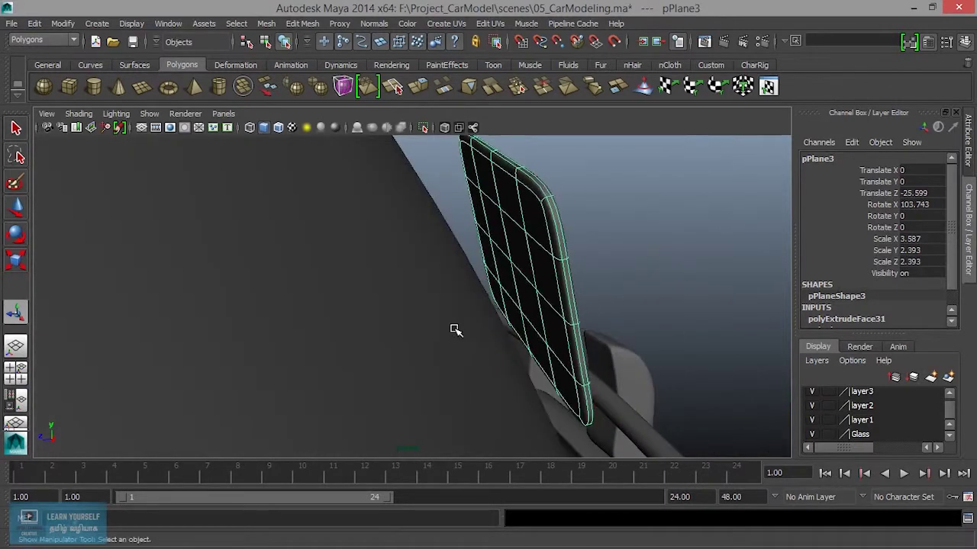
left_click(95, 90)
Step: Move the new cylinder to the car's rear and rotate it to -73.592 about X
right_click_drag(266, 240, 283, 277, "alt")
key("w")
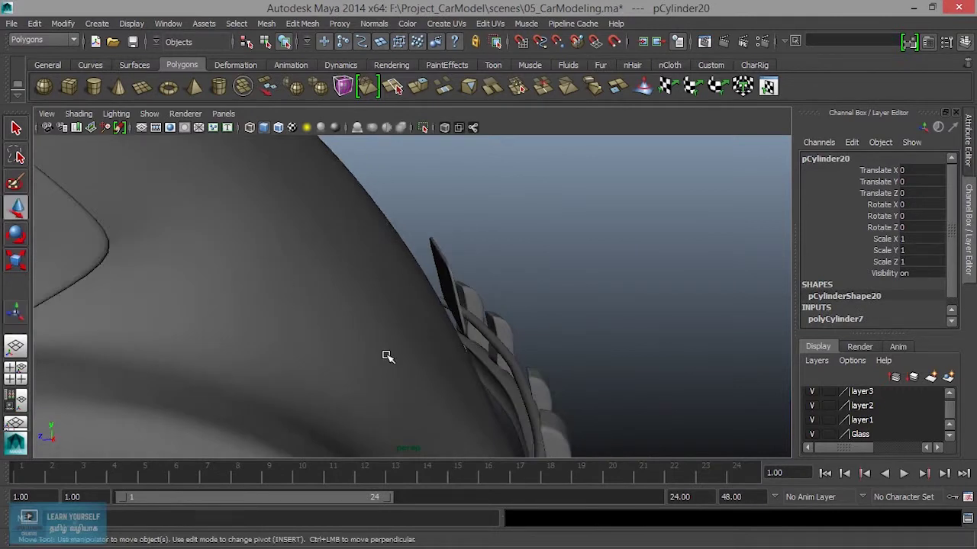
right_click_drag(386, 356, 332, 343, "alt")
left_click_drag(156, 313, 377, 313)
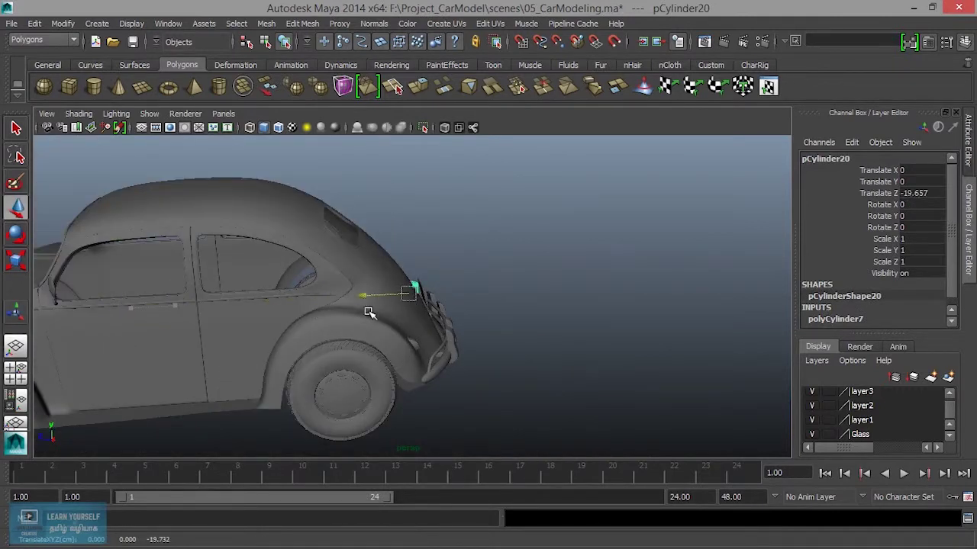
right_click_drag(377, 313, 461, 253, "alt")
key("f")
key("e")
left_click_drag(450, 246, 477, 320)
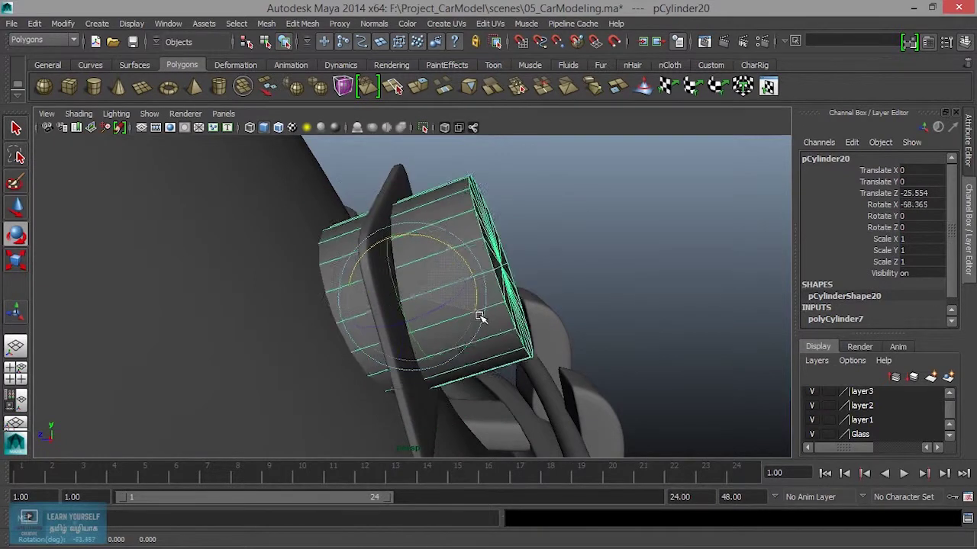
Step: Cut the cylinder's axis subdivisions from 20 to 4, making a four-sided box
scroll(867, 238, "down", 1)
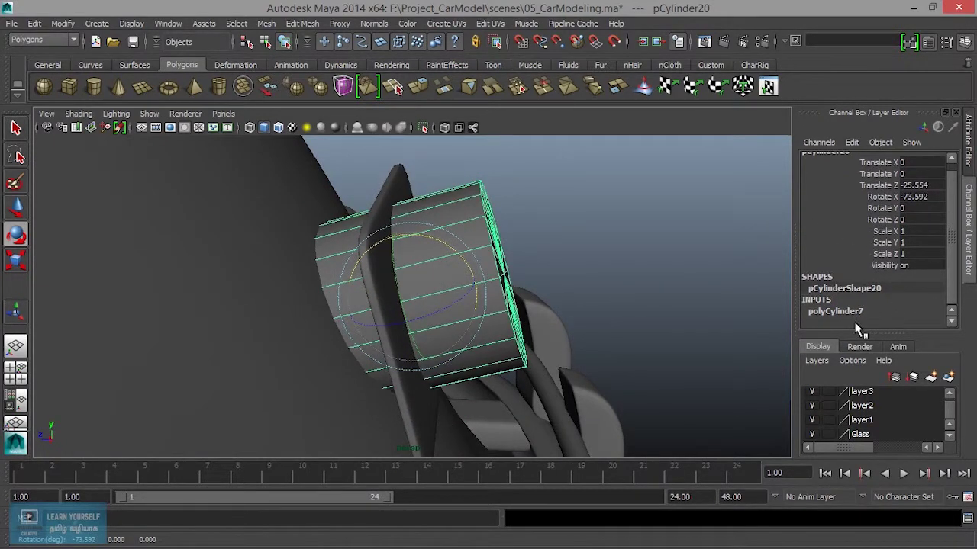
left_click(853, 315)
left_click(877, 265)
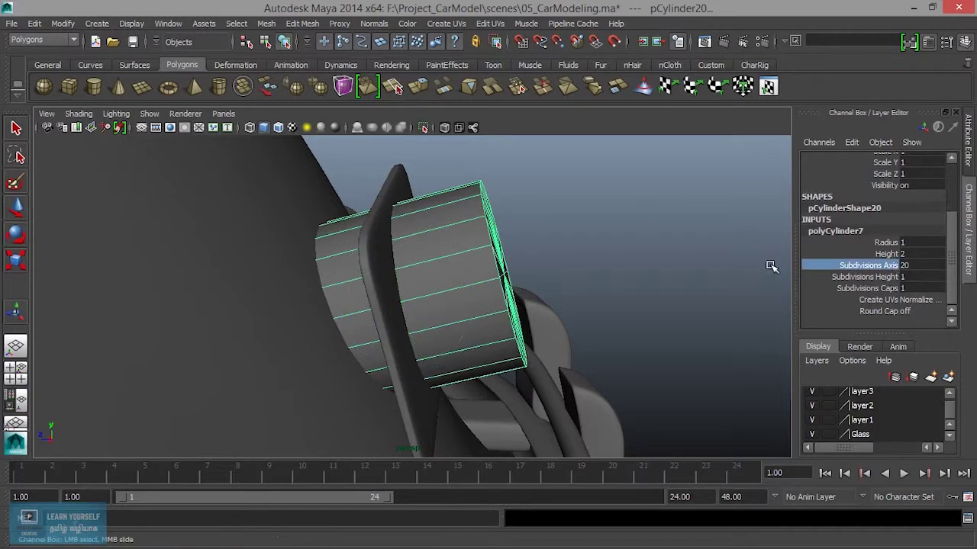
middle_click_drag(621, 292, 461, 291)
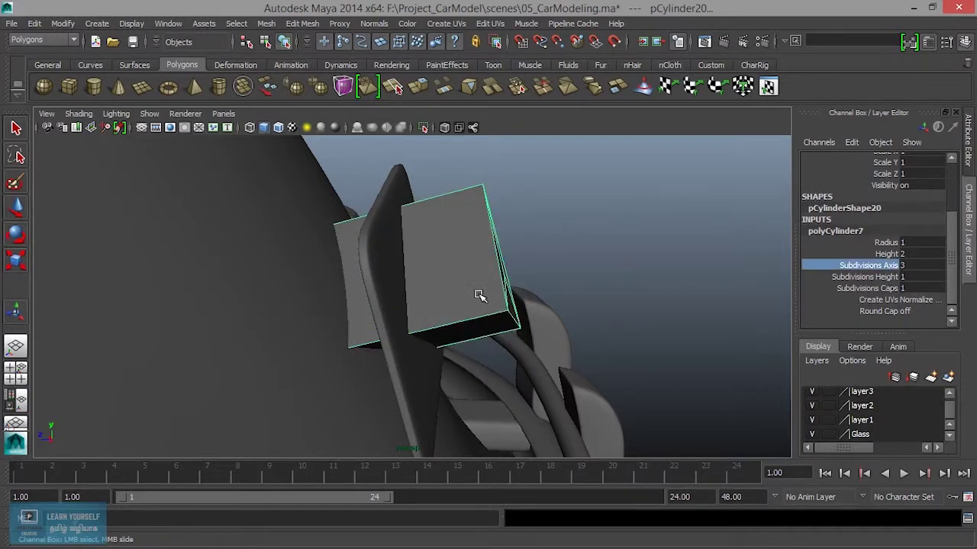
middle_click_drag(462, 292, 496, 290)
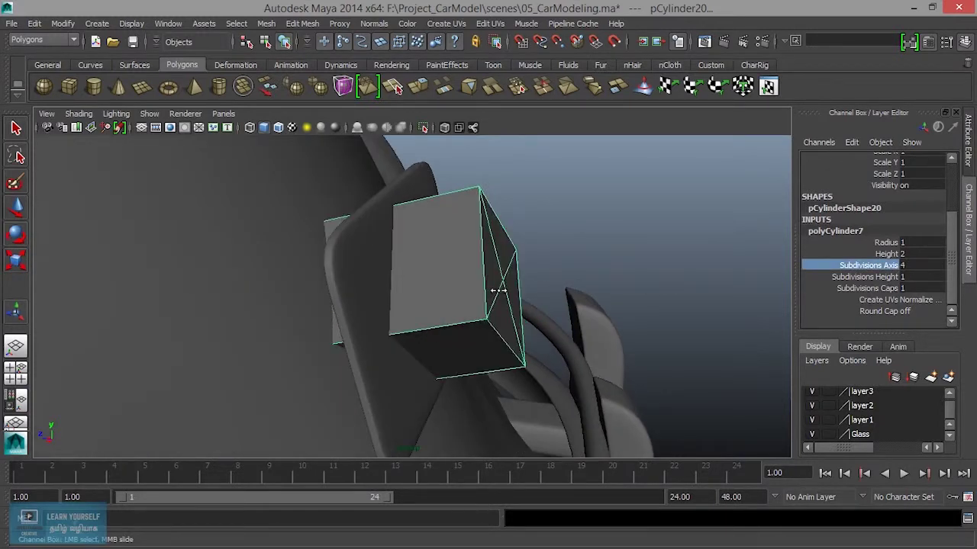
left_click_drag(497, 291, 481, 316, "alt")
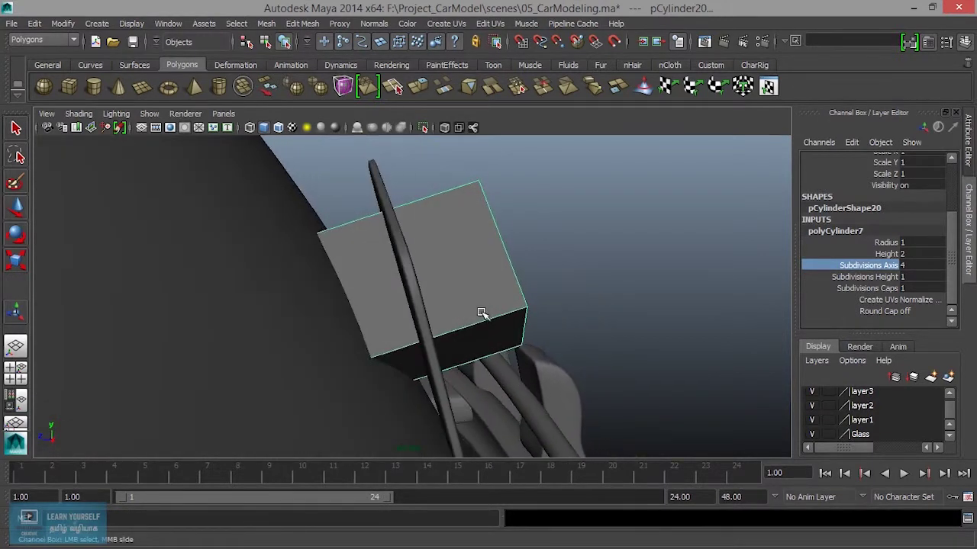
Step: Scale the box into a thin upright bar of 0.113 × 0.524 × 0.113
key("r")
left_click_drag(412, 299, 288, 265)
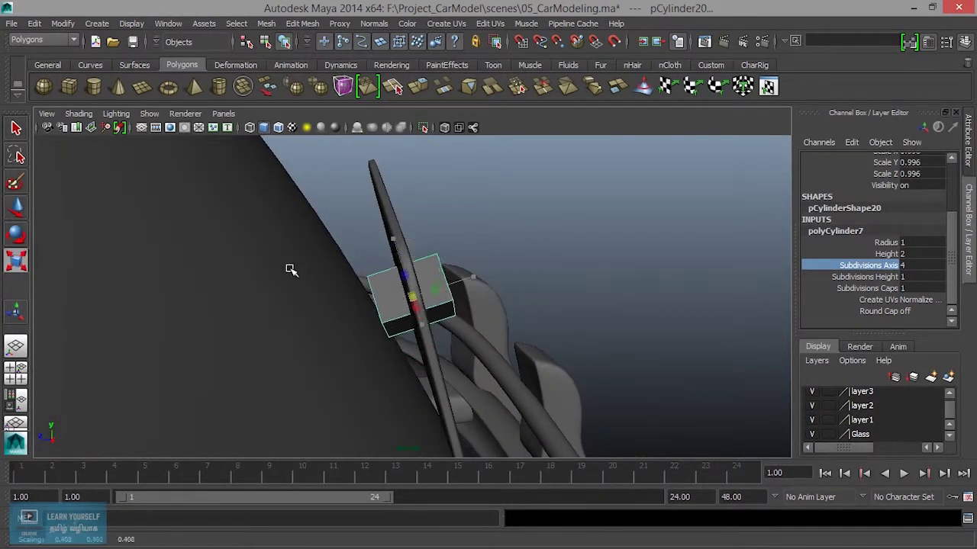
left_click_drag(474, 289, 496, 297)
left_click_drag(408, 297, 373, 293)
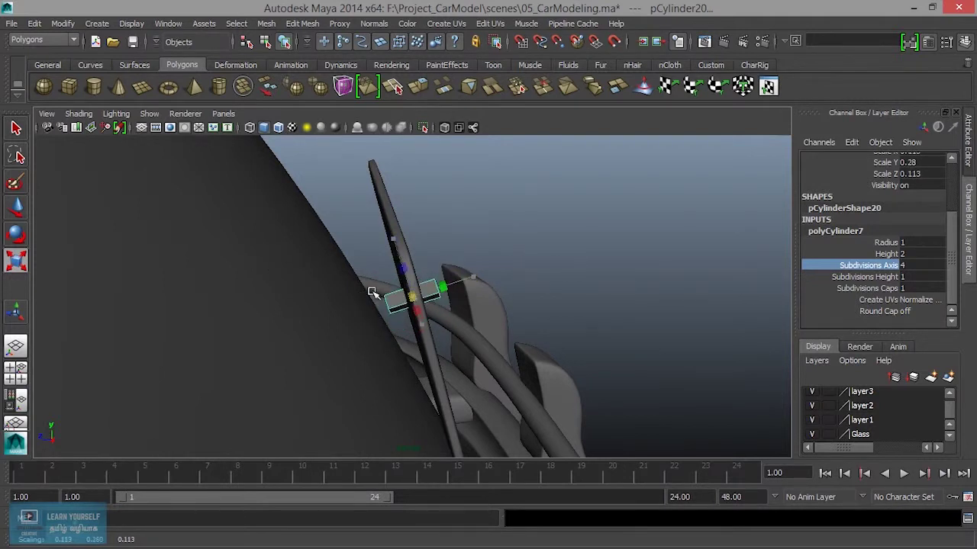
left_click_drag(481, 277, 533, 277)
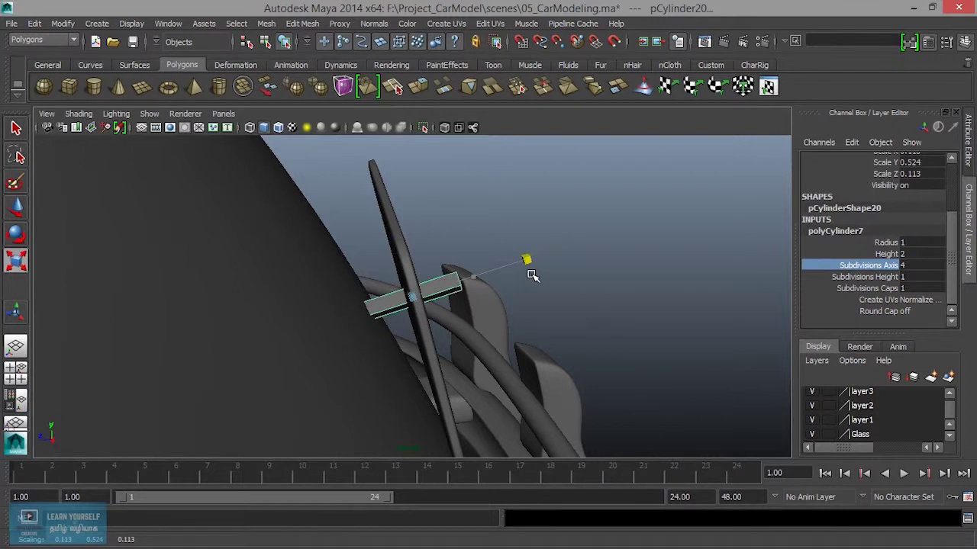
mouse_move(454, 323)
left_mouse_down("alt")
mouse_move(338, 354)
mouse_move(291, 343)
left_mouse_up("alt")
Step: Move the thin bar up and along X until it sits against the rear panel
key("w")
mouse_move(376, 312)
left_mouse_down()
mouse_move(550, 286)
mouse_move(508, 299)
mouse_move(532, 298)
mouse_move(500, 280)
left_mouse_up()
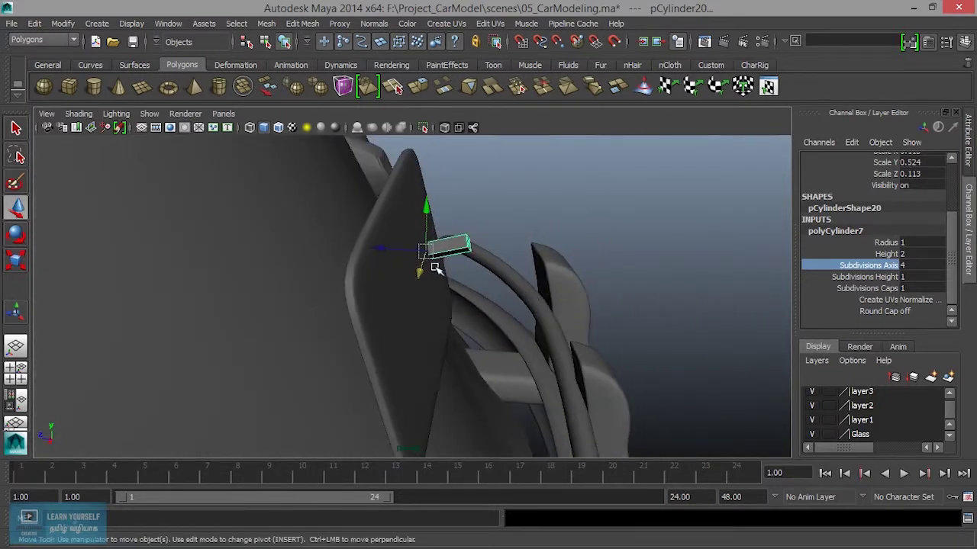
left_click_drag(383, 250, 342, 253)
mouse_move(387, 277)
left_mouse_down("alt")
mouse_move(457, 276)
mouse_move(425, 287)
mouse_move(419, 333)
mouse_move(538, 338)
mouse_move(560, 328)
left_mouse_up("alt")
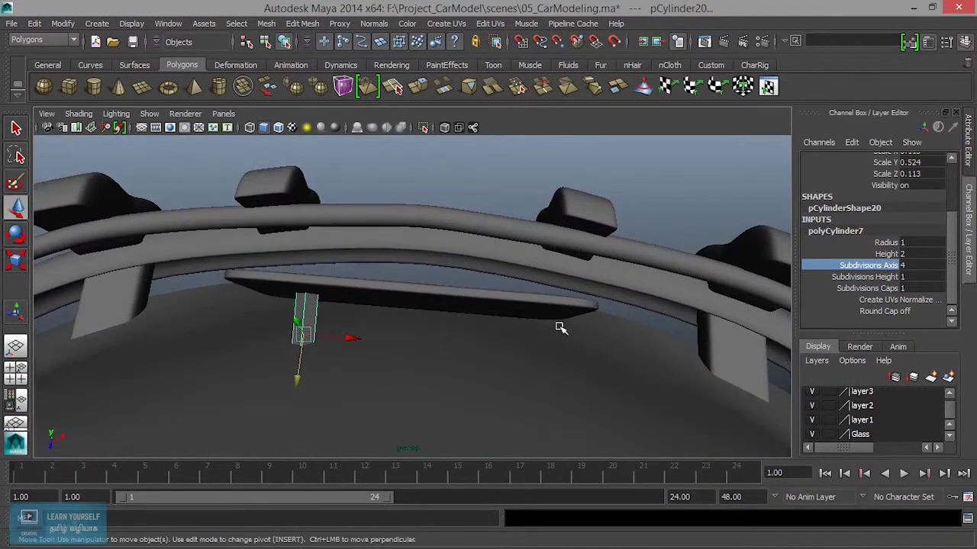
Step: Duplicate the bar and slide the copy to Translate X 1.075
key("ctrl+d")
mouse_move(349, 336)
left_mouse_down()
mouse_move(558, 352)
mouse_move(343, 338)
mouse_move(429, 279)
left_mouse_up()
scroll(430, 279, "up", 3)
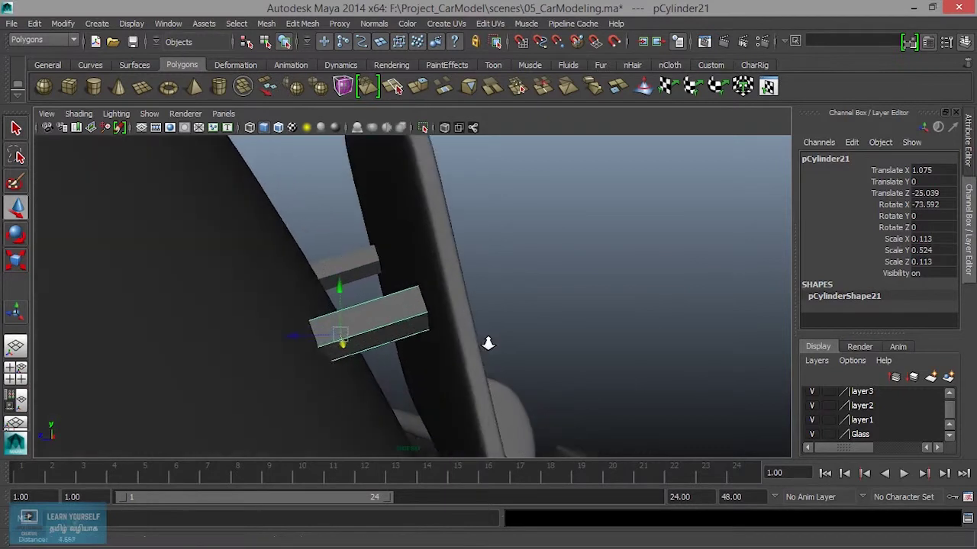
Step: Isolate the two bars and bevel the lower bar's selected edges
left_click(355, 262)
mouse_move(355, 261)
left_mouse_down("alt")
mouse_move(476, 305)
mouse_move(468, 270)
mouse_move(453, 269)
left_mouse_up("alt")
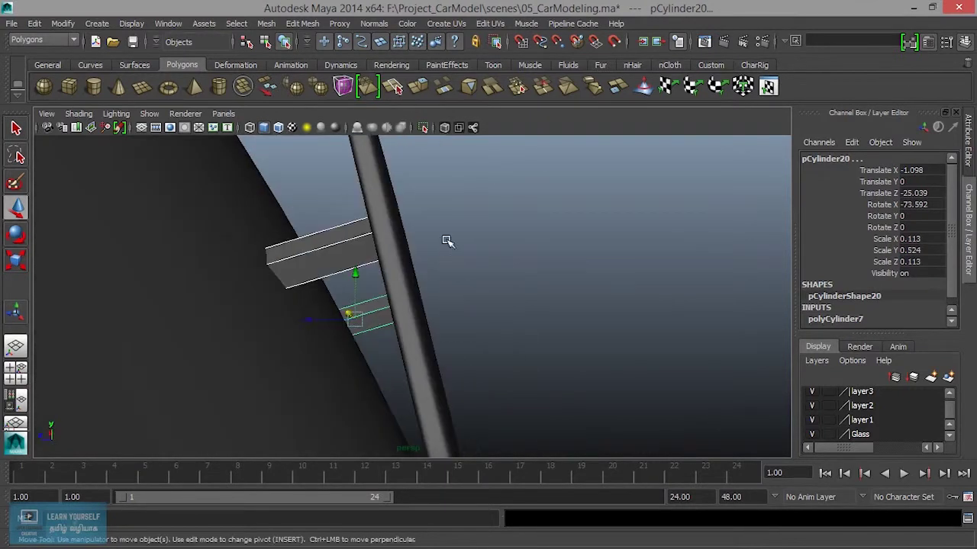
left_click(424, 127)
mouse_move(419, 190)
left_mouse_down("alt")
mouse_move(430, 295)
mouse_move(409, 321)
mouse_move(395, 316)
left_mouse_up("alt")
right_click_drag(395, 314, 386, 184)
left_click_drag(394, 389, 396, 390)
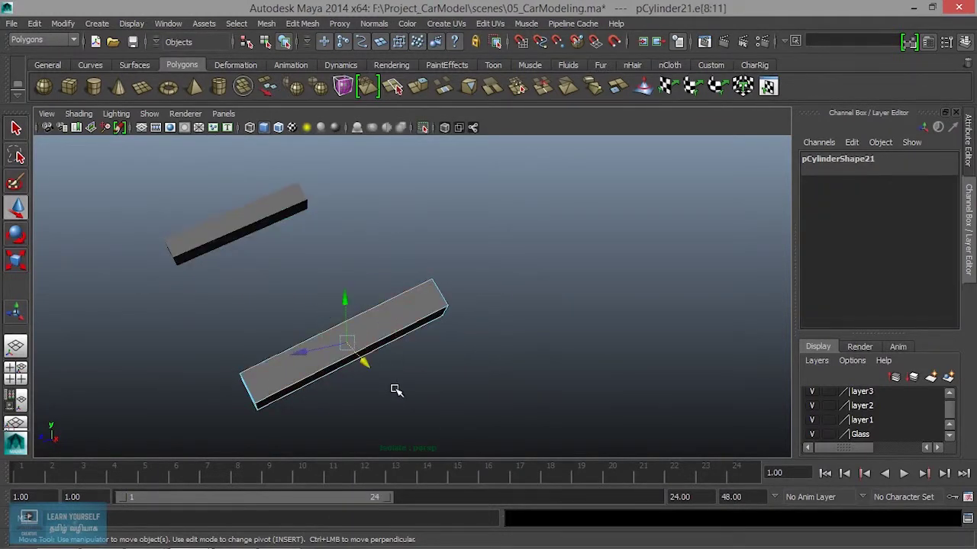
left_click(302, 24)
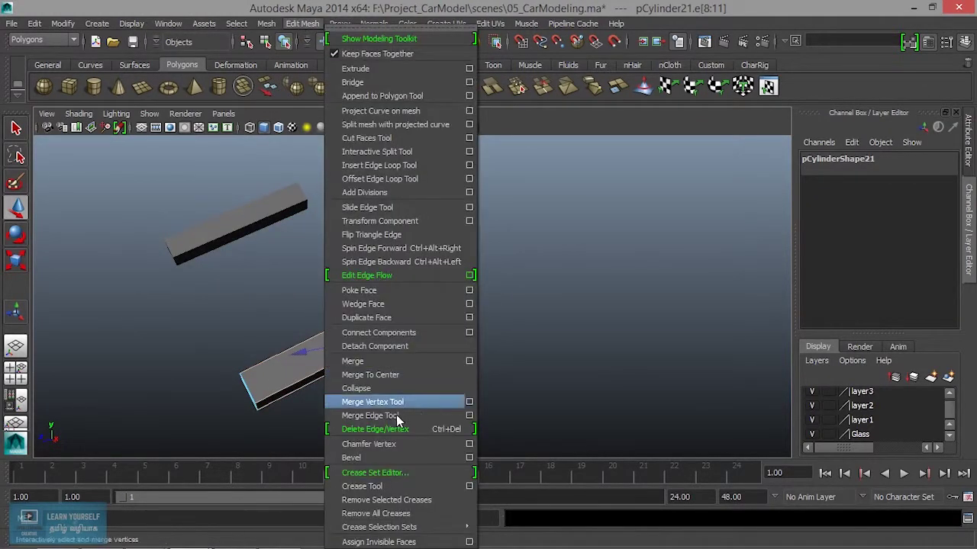
left_click(392, 457)
Step: Set the lower bar's bevel to Offset 0.2 with 3 segments
left_click_drag(633, 310, 580, 318, "alt")
left_click(889, 204)
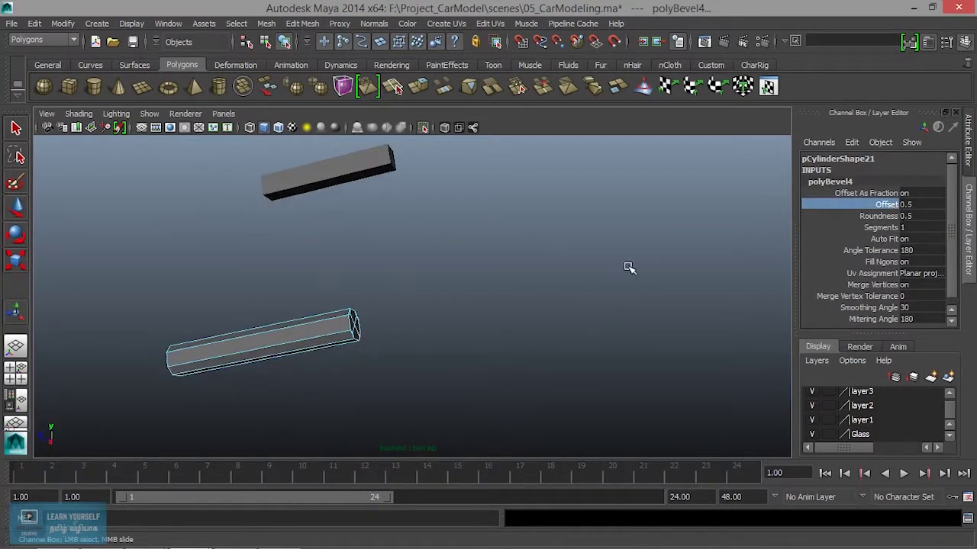
middle_click_drag(632, 266, 618, 269)
left_click(925, 205)
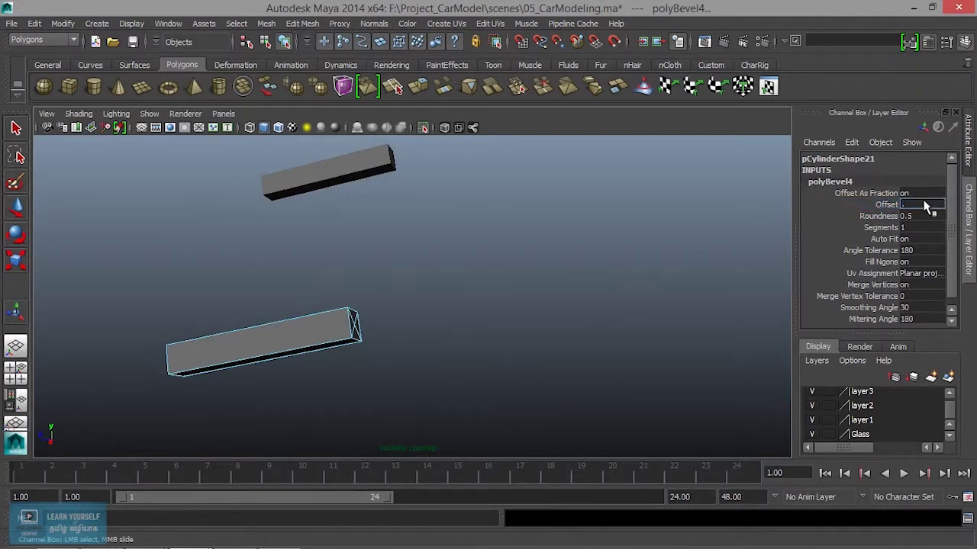
type("1")
key("Return")
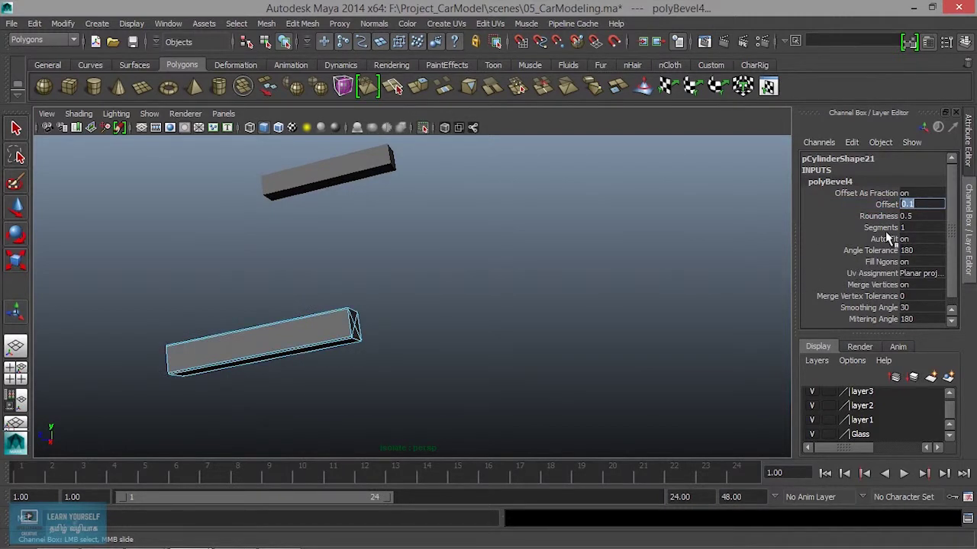
type("0.2")
key("Return")
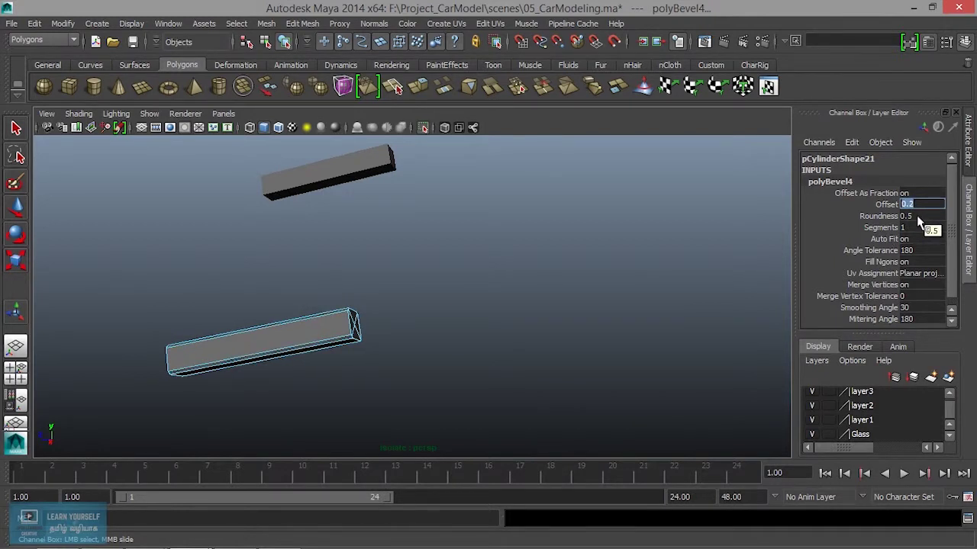
type("3")
key("Return")
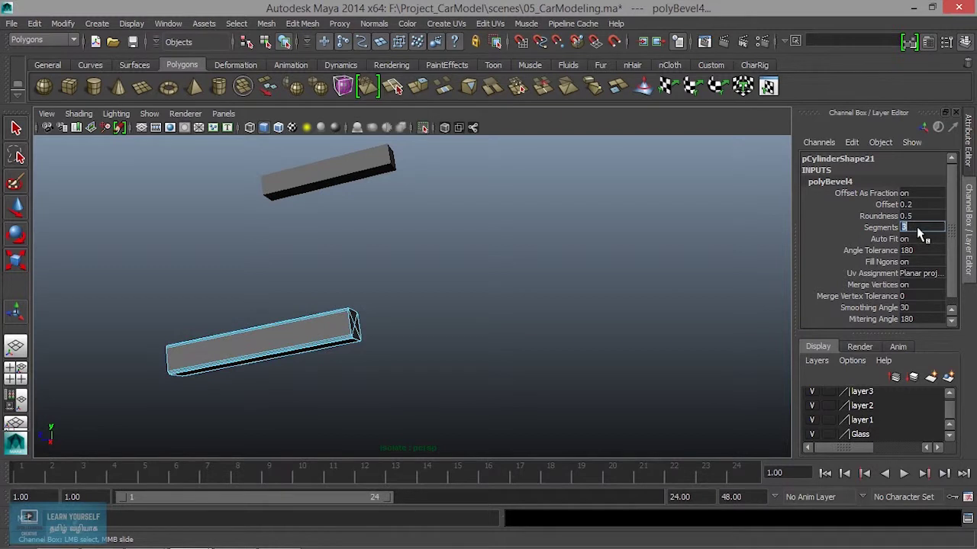
Step: Bevel the upper bar's edges the same way, Offset 0.2 and 3 segments
middle_click_drag(412, 299, 590, 331, "alt")
left_click_drag(590, 330, 545, 288, "alt")
mouse_move(391, 169)
right_mouse_down()
mouse_move(391, 204)
mouse_move(391, 136)
right_mouse_up()
mouse_move(414, 203)
left_mouse_down("alt")
mouse_move(392, 160)
mouse_move(435, 212)
left_mouse_up("alt")
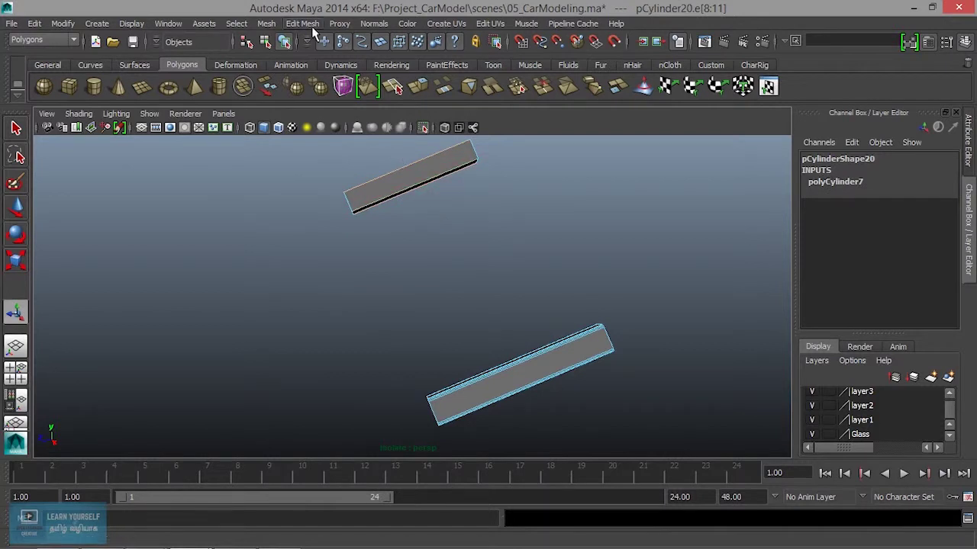
key("g")
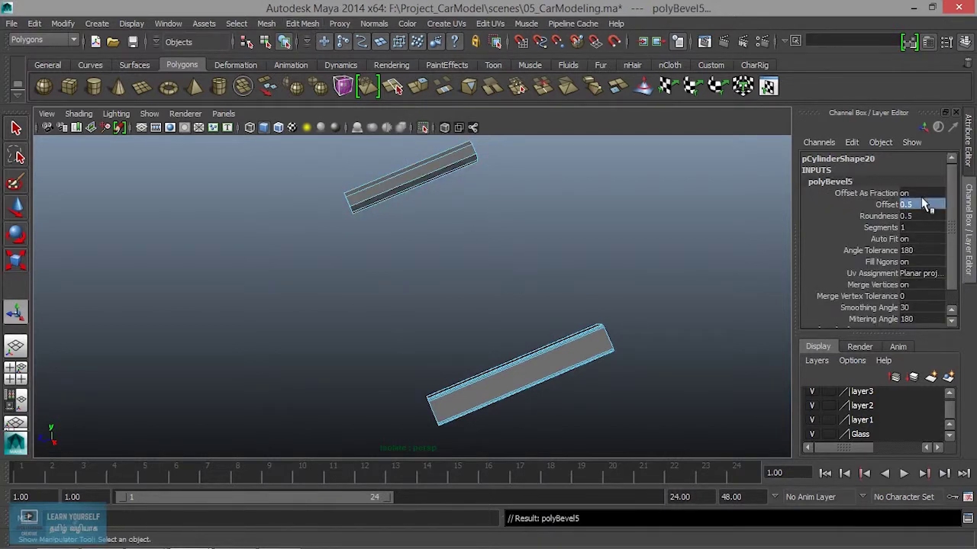
key("Return")
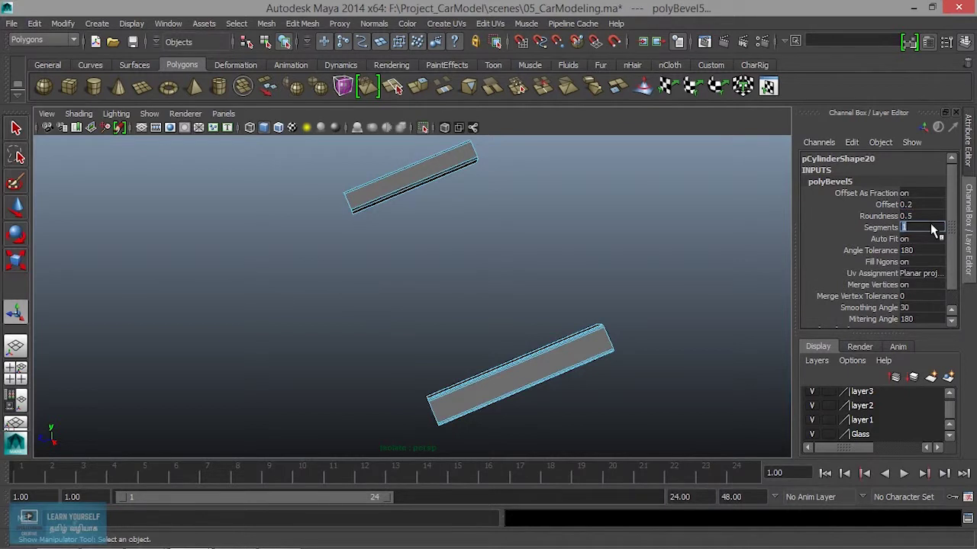
type("3")
key("Return")
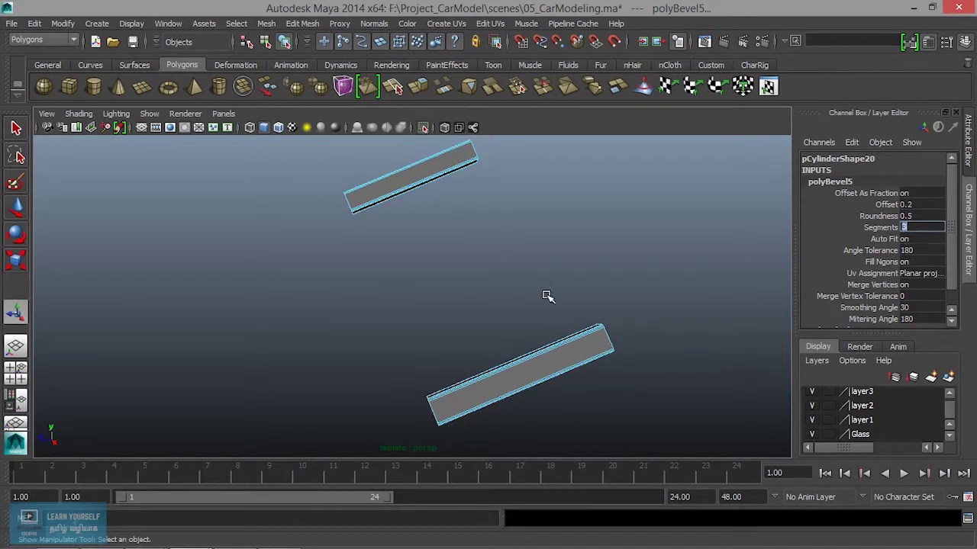
Step: Return to object mode, bring the whole car back into view, and clear the selection
left_click_drag(544, 295, 522, 333, "alt")
right_click_drag(473, 241, 496, 219)
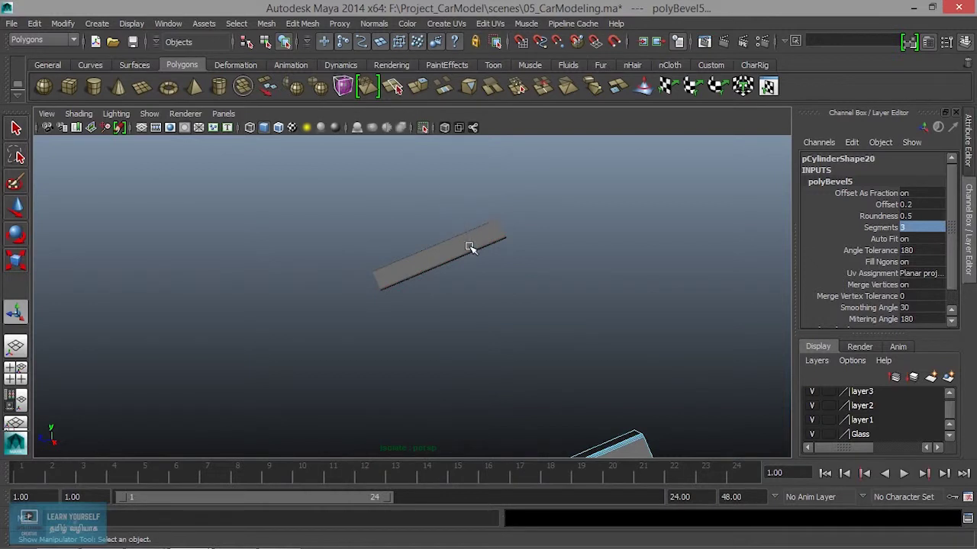
left_click(427, 128)
left_click(658, 246)
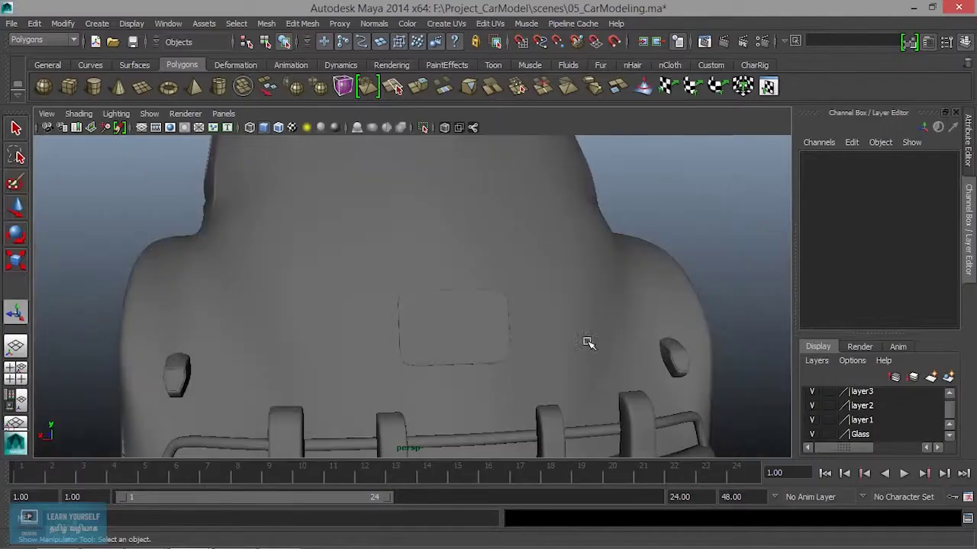
Step: Create a polygon cube and move it to the car's rear
mouse_move(584, 343)
left_mouse_down("alt")
mouse_move(611, 371)
mouse_move(398, 328)
left_mouse_up("alt")
left_click(67, 90)
left_click_drag(214, 270, 283, 327, "alt")
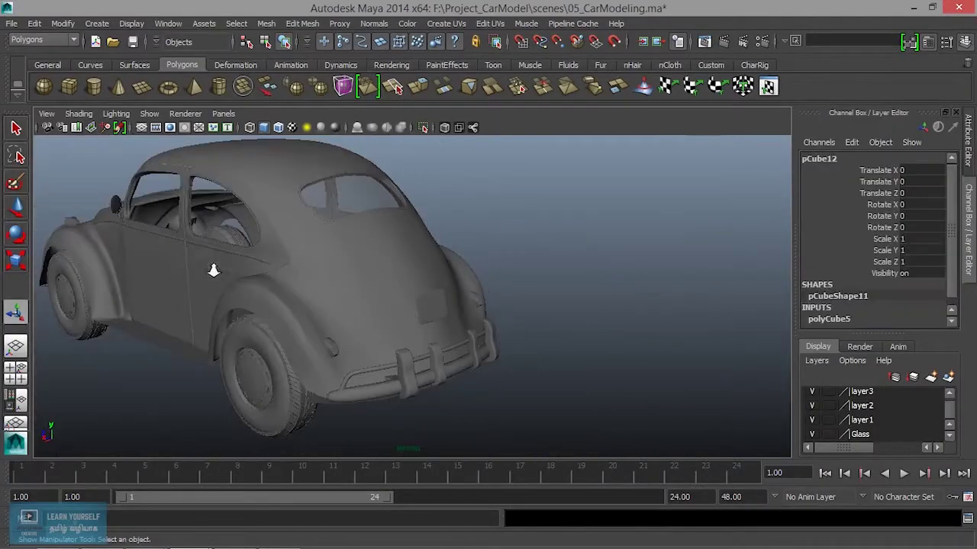
key("w")
left_click_drag(225, 255, 320, 287)
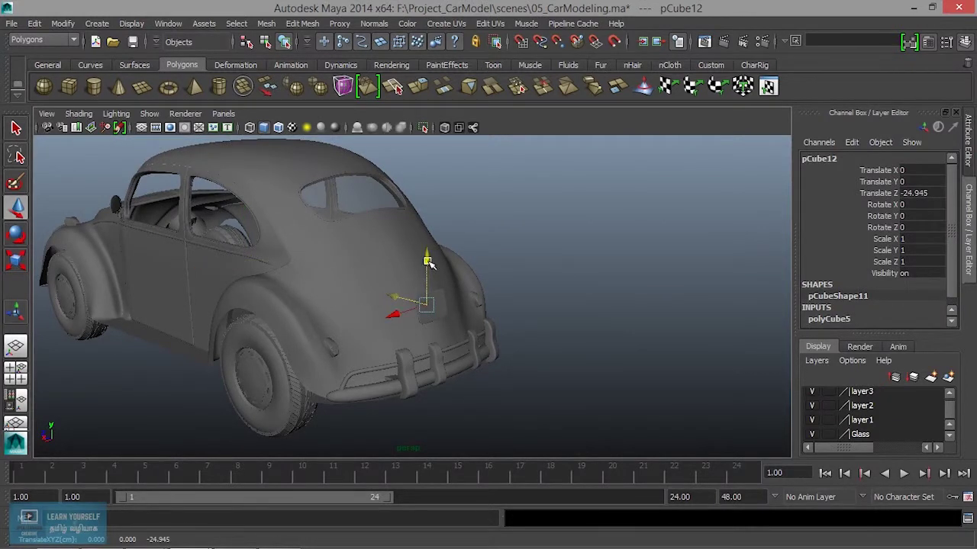
key("f")
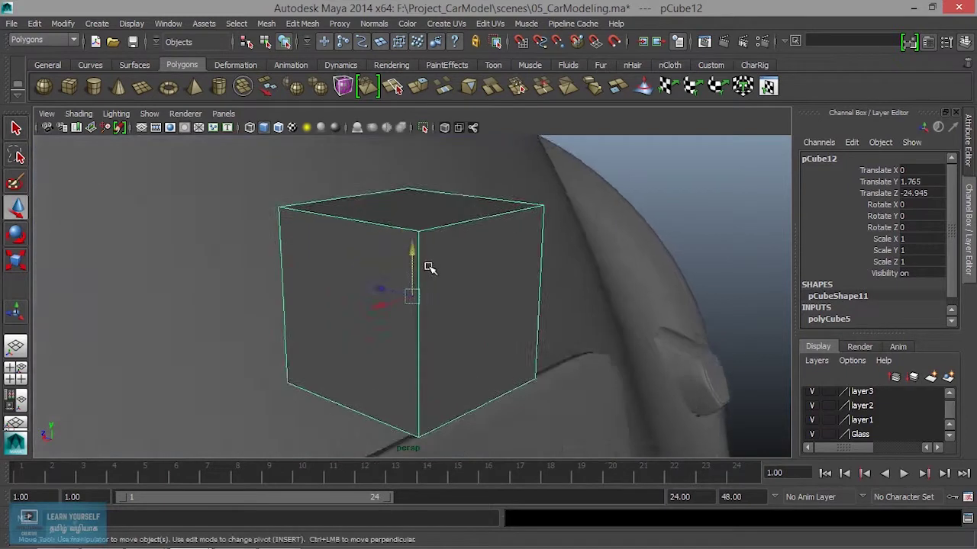
right_click_drag(427, 266, 392, 338, "alt")
left_click_drag(392, 338, 327, 323, "alt")
right_click_drag(327, 322, 429, 342, "alt")
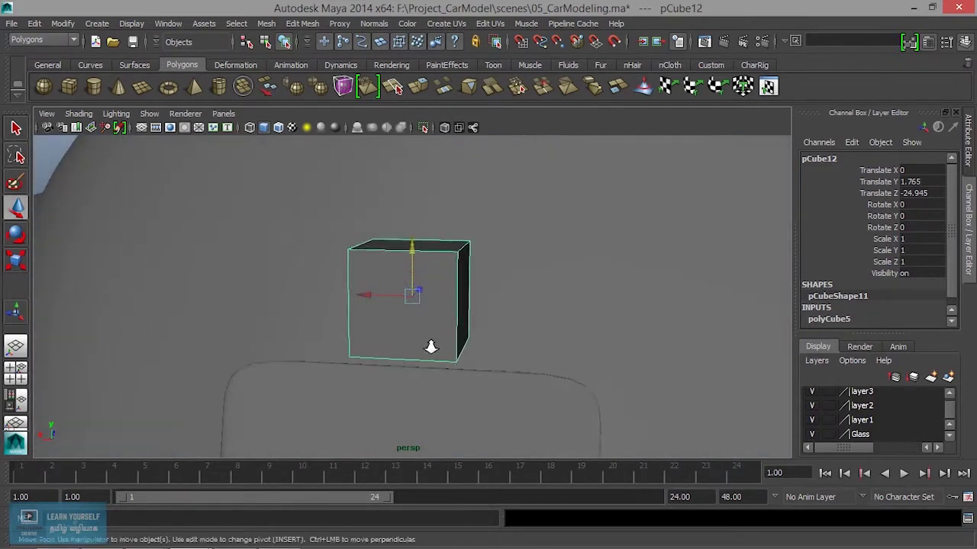
middle_click_drag(429, 343, 392, 275, "alt")
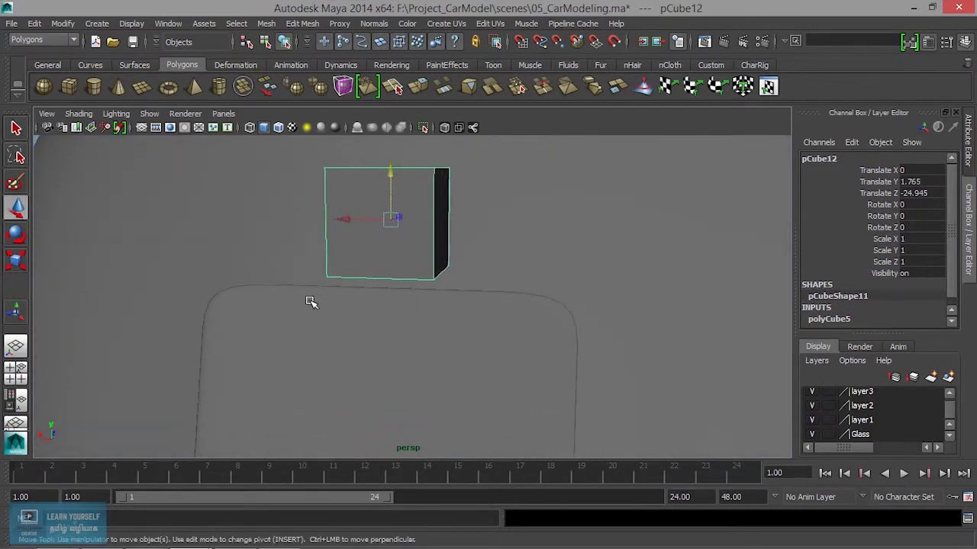
Step: Scale the cube to 3.17 along X and flatten it to 0.653 along Z
key("r")
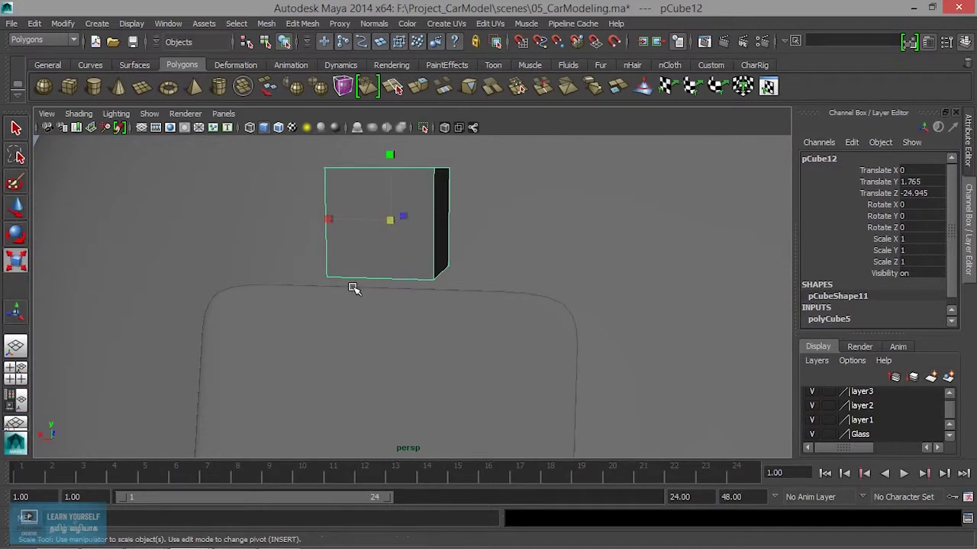
mouse_move(327, 216)
left_mouse_down()
mouse_move(192, 218)
mouse_move(277, 276)
mouse_move(392, 278)
left_mouse_up()
mouse_move(345, 235)
left_mouse_down()
mouse_move(395, 255)
mouse_move(386, 249)
left_mouse_up()
Step: Tilt the cube 15.1° about X and push it in against the body
key("e")
left_click_drag(453, 217, 440, 174)
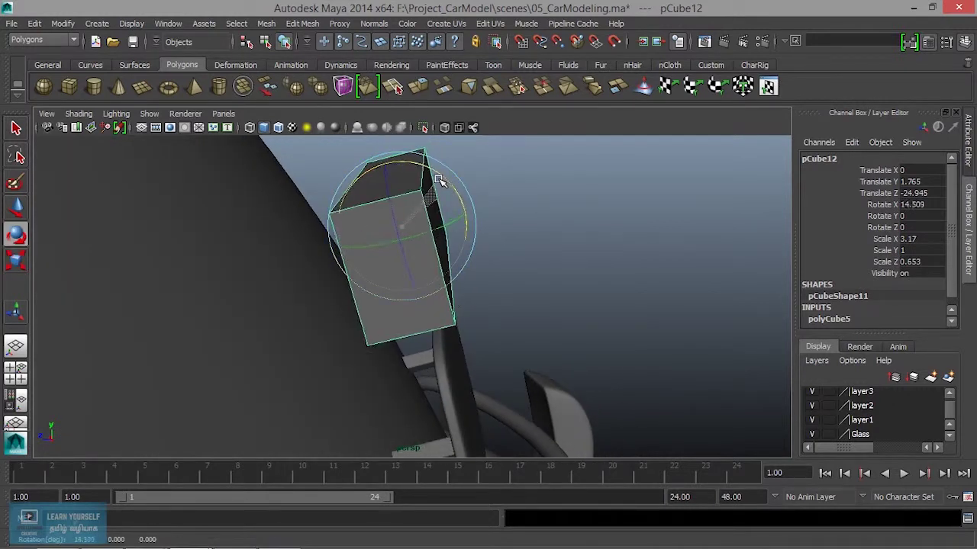
left_click_drag(414, 256, 423, 253, "alt")
key("w")
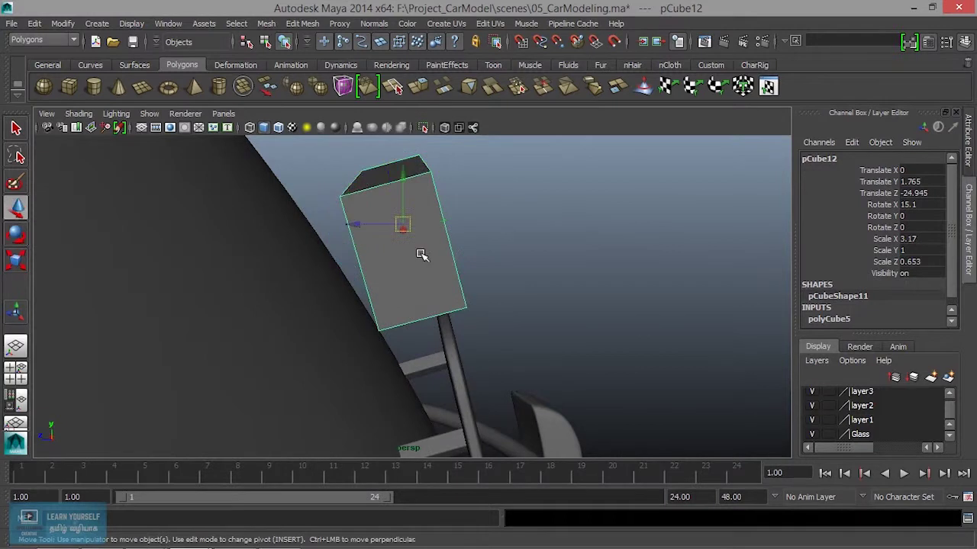
mouse_move(368, 228)
left_mouse_down()
mouse_move(323, 231)
mouse_move(375, 323)
mouse_move(386, 290)
mouse_move(387, 304)
left_mouse_up()
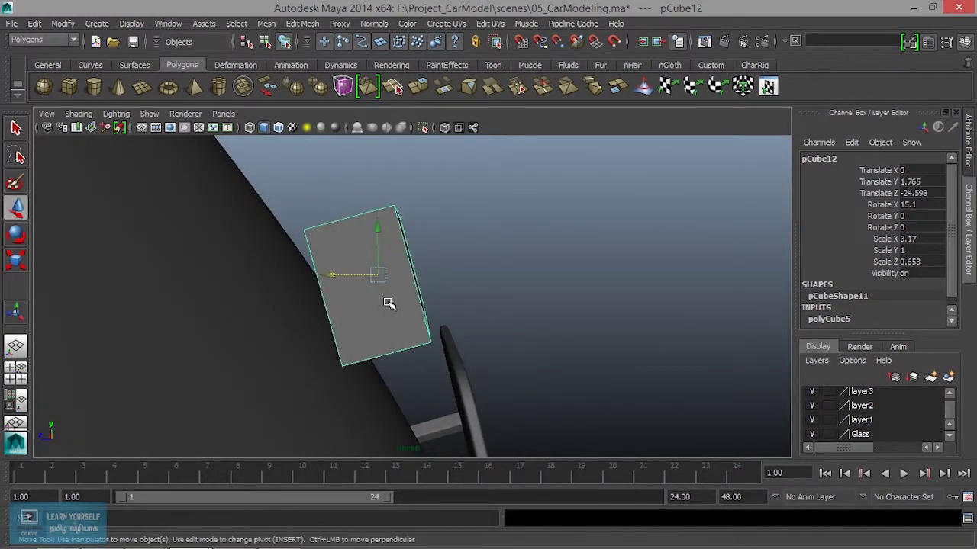
right_click_drag(403, 242, 336, 222)
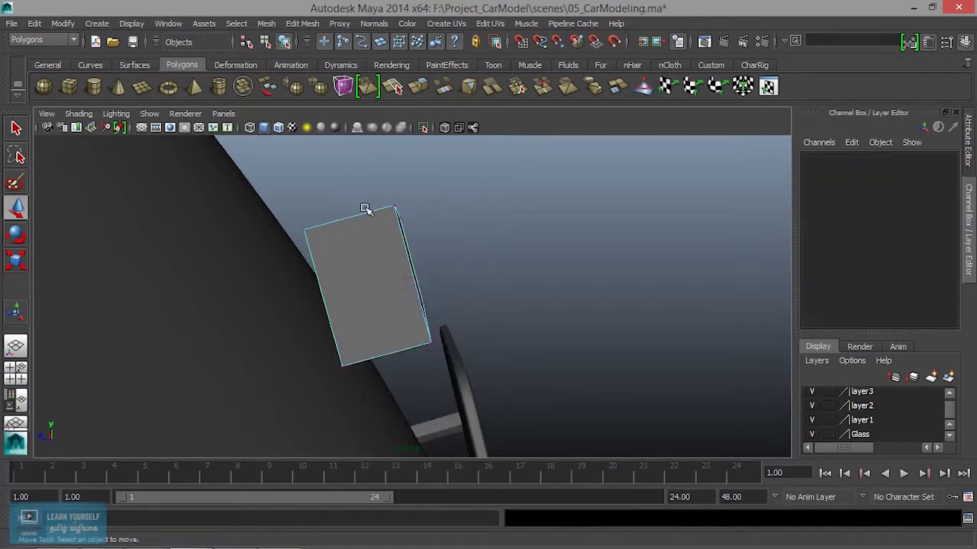
Step: Slide the box's top corner vertices along X to start tapering it
left_click_drag(368, 202, 442, 258)
left_click_drag(350, 214, 398, 218)
mouse_move(386, 344)
left_mouse_down("alt")
mouse_move(463, 338)
mouse_move(420, 325)
left_mouse_up("alt")
mouse_move(359, 304)
left_mouse_down("alt")
mouse_move(283, 239)
mouse_move(188, 257)
left_mouse_up("alt")
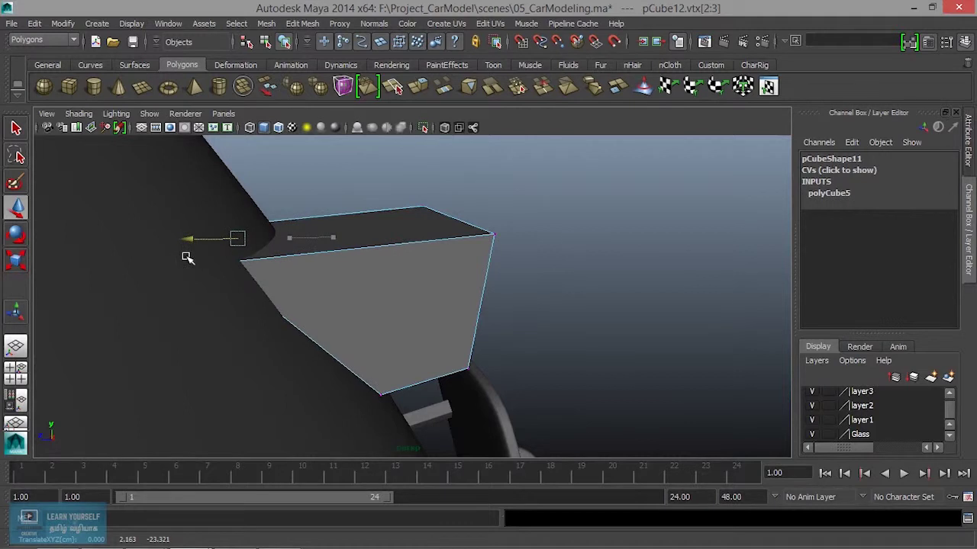
mouse_move(355, 288)
left_mouse_down("alt")
mouse_move(219, 288)
mouse_move(257, 303)
left_mouse_up("alt")
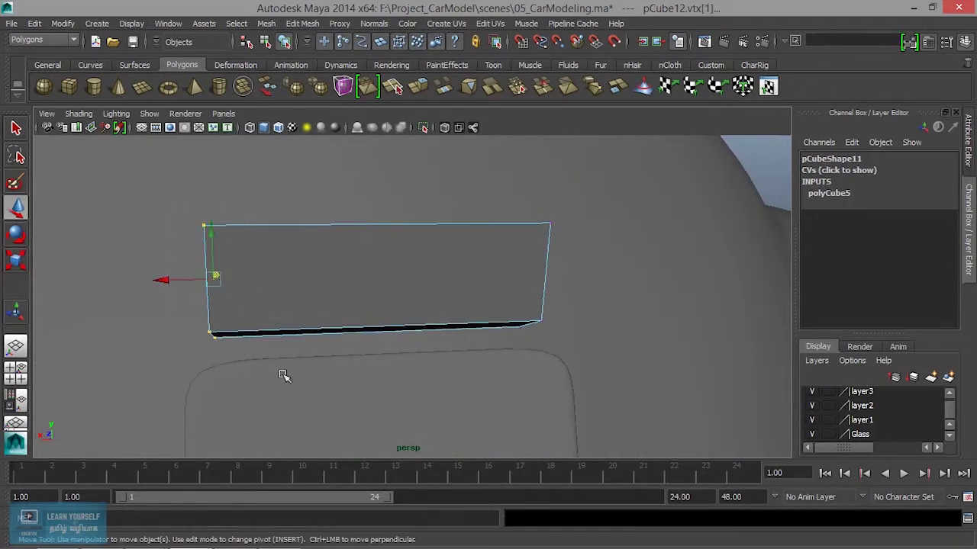
Step: Scale and shift the box's vertices so its top narrows into a trapezoid
left_click_drag(257, 364, 323, 394, "alt")
left_click_drag(532, 390, 525, 379)
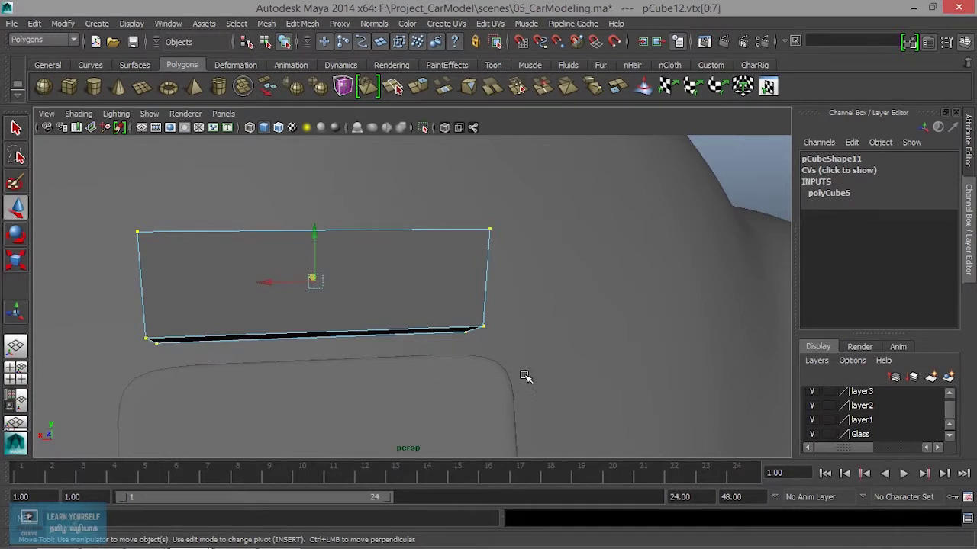
key("r")
mouse_move(377, 281)
left_mouse_down()
mouse_move(399, 283)
mouse_move(381, 331)
mouse_move(333, 313)
left_mouse_up()
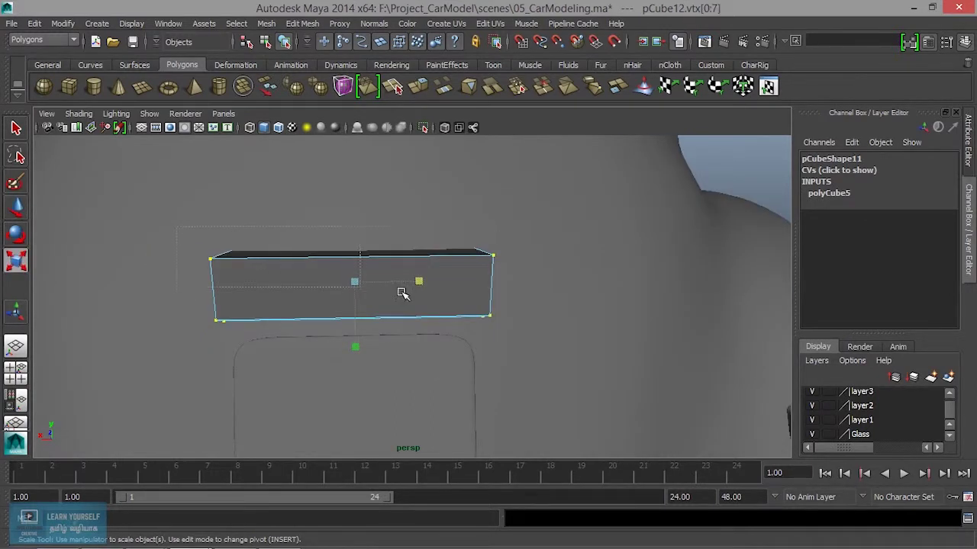
mouse_move(418, 252)
left_mouse_down()
mouse_move(405, 252)
mouse_move(455, 305)
mouse_move(509, 301)
left_mouse_up()
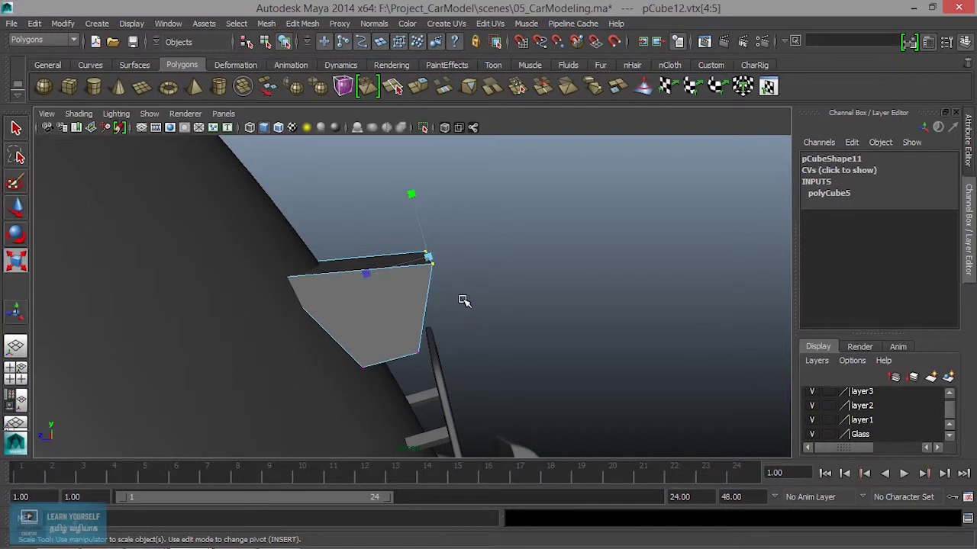
key("w")
mouse_move(399, 261)
left_mouse_down()
mouse_move(314, 270)
mouse_move(458, 353)
left_mouse_up()
mouse_move(393, 330)
left_mouse_down()
mouse_move(385, 320)
mouse_move(336, 371)
mouse_move(297, 377)
mouse_move(314, 393)
mouse_move(347, 387)
mouse_move(381, 344)
mouse_move(537, 409)
mouse_move(447, 342)
mouse_move(464, 332)
left_mouse_up()
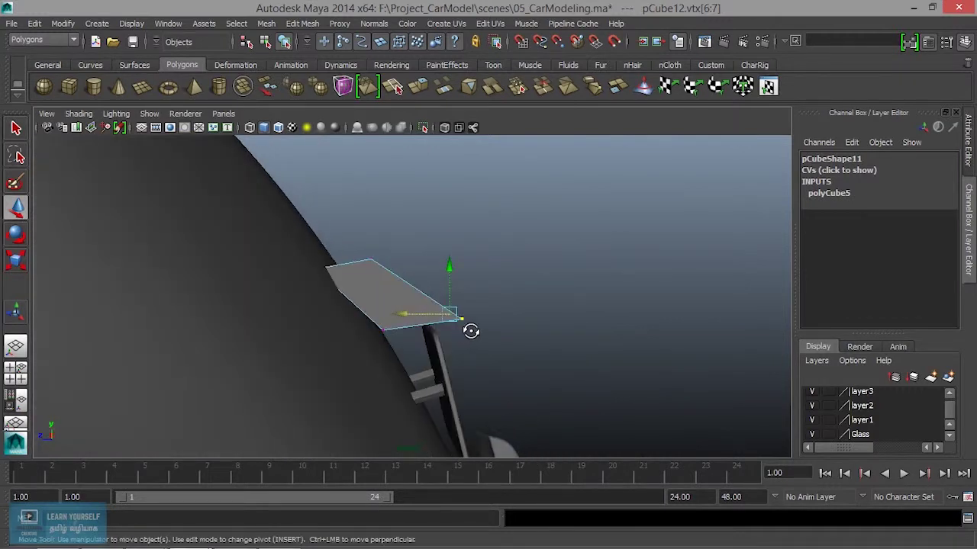
Step: Slide pCube12 back along Z to Translate Z -24.223, against the body
right_click_drag(469, 326, 512, 371, "alt")
right_click_drag(406, 289, 458, 222)
mouse_move(339, 299)
left_mouse_down()
mouse_move(313, 299)
mouse_move(360, 360)
mouse_move(343, 354)
mouse_move(343, 327)
mouse_move(274, 308)
mouse_move(450, 327)
mouse_move(516, 348)
mouse_move(464, 304)
left_mouse_up()
right_click_drag(303, 265, 305, 263)
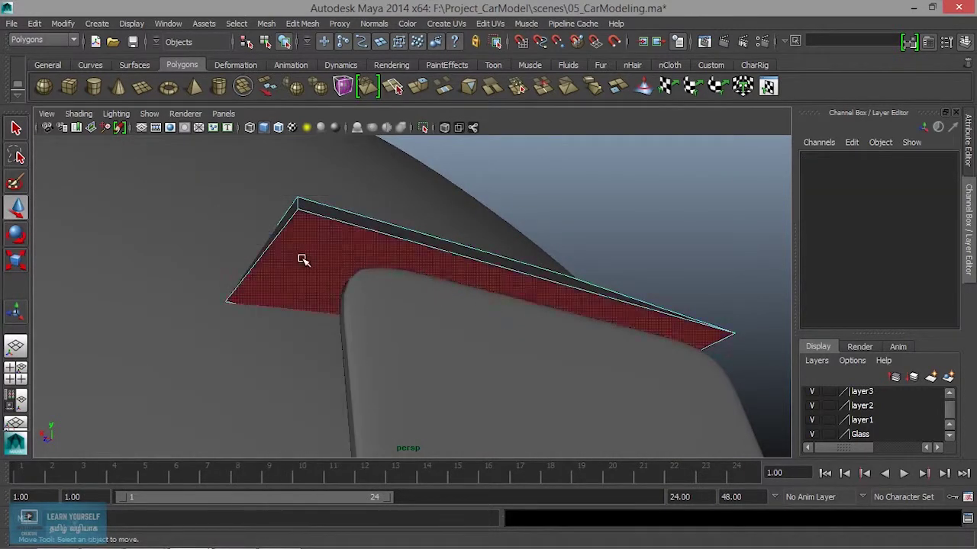
Step: Extrude the box's front face twice, pulling it out to add thickness
left_click(304, 273)
left_click(302, 23)
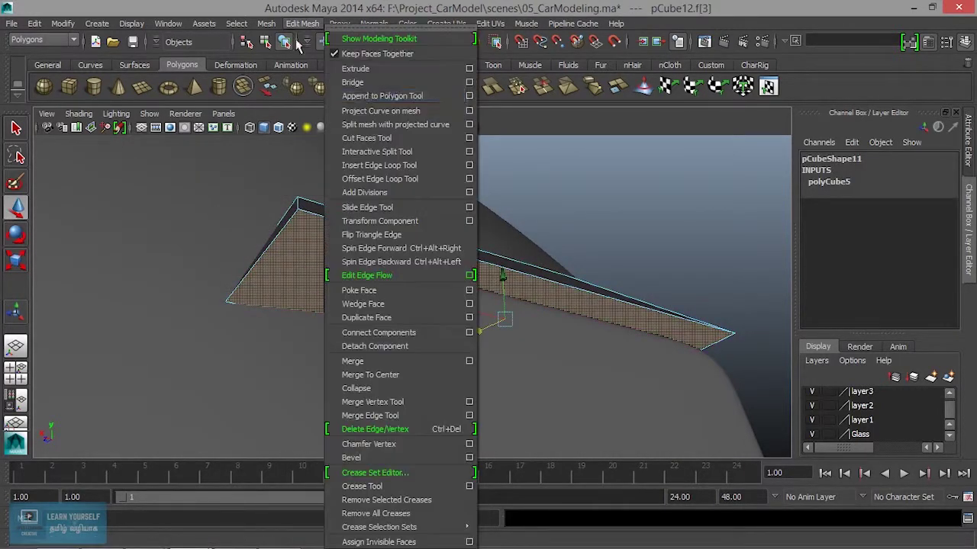
left_click(365, 70)
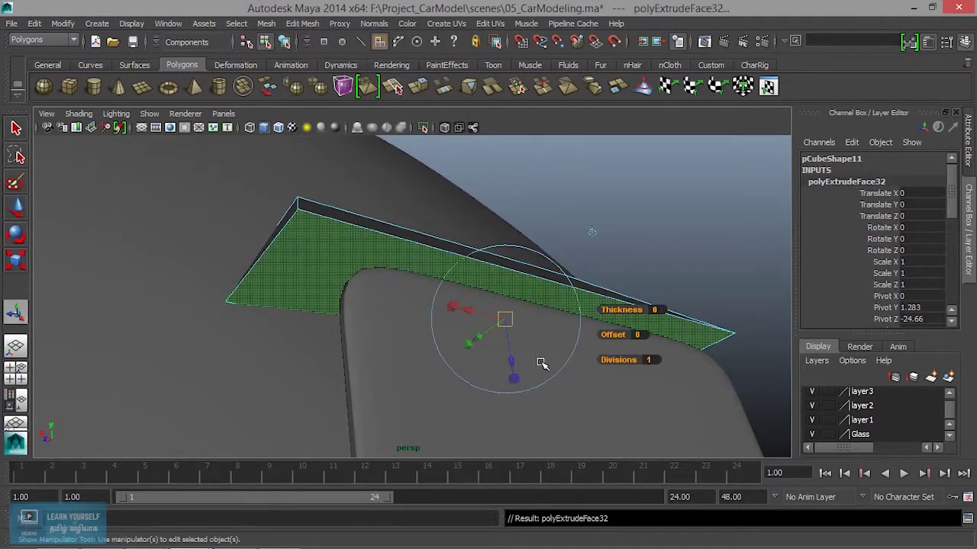
mouse_move(518, 340)
left_mouse_down()
mouse_move(501, 321)
mouse_move(458, 329)
mouse_move(462, 366)
mouse_move(464, 350)
mouse_move(506, 374)
left_mouse_up()
key("ctrl+e")
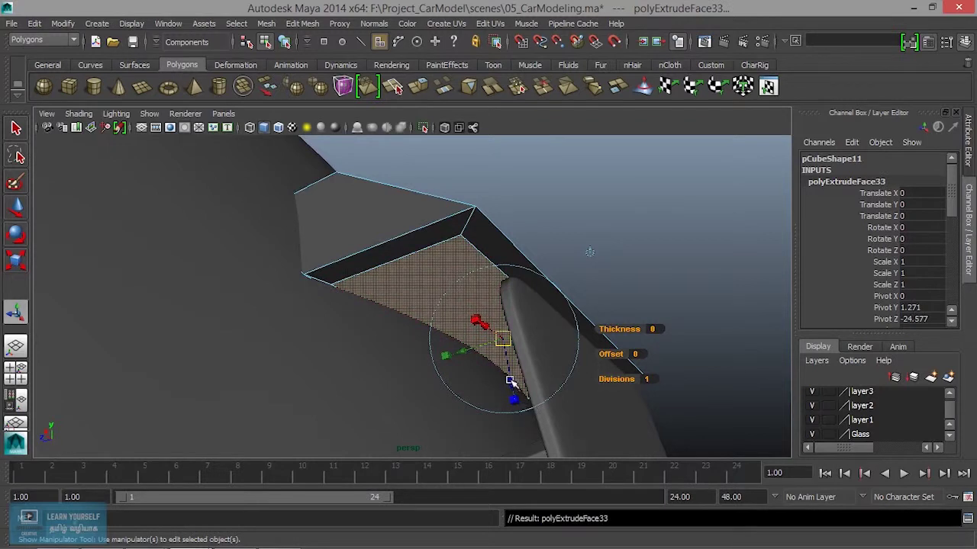
Step: Preview the cover smoothed (3 key) and inspect its rounded, visor-like shape up close
mouse_move(530, 318)
left_mouse_down("alt")
mouse_move(458, 333)
mouse_move(392, 262)
left_mouse_up("alt")
right_click_drag(393, 261, 458, 207)
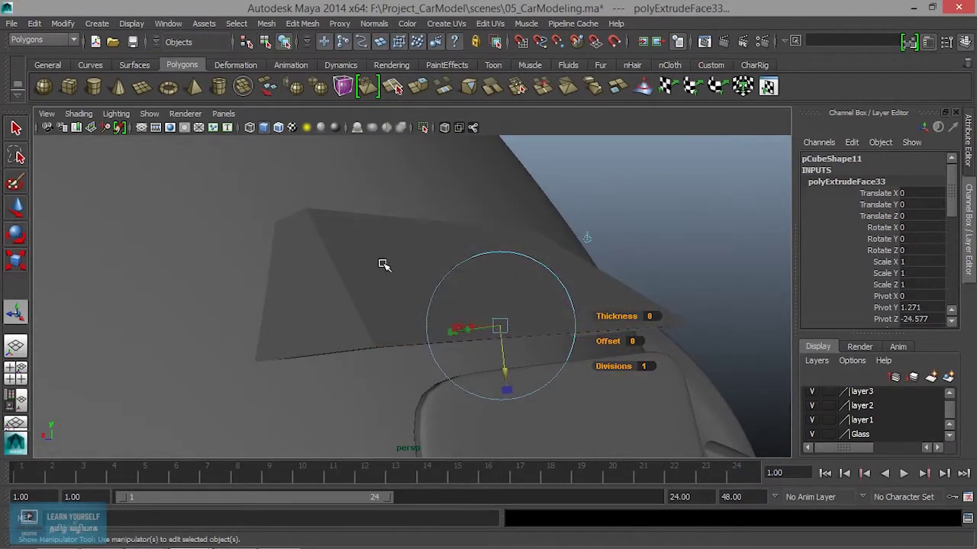
left_click(383, 264)
key("3")
left_click(636, 201)
mouse_move(637, 201)
left_mouse_down("alt")
mouse_move(575, 290)
mouse_move(410, 342)
left_mouse_up("alt")
right_click_drag(410, 342, 506, 348, "alt")
left_click(466, 333)
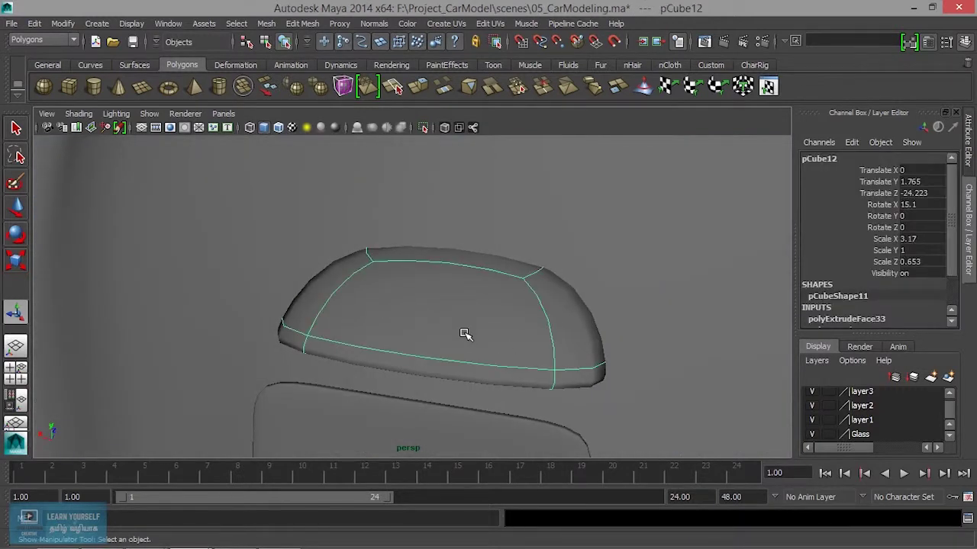
Step: Insert four edge loops near the cover's borders to tighten its rounded corners
key("1")
mouse_move(458, 338)
left_mouse_down("alt")
mouse_move(478, 331)
mouse_move(473, 340)
mouse_move(446, 299)
left_mouse_up("alt")
left_click(300, 28)
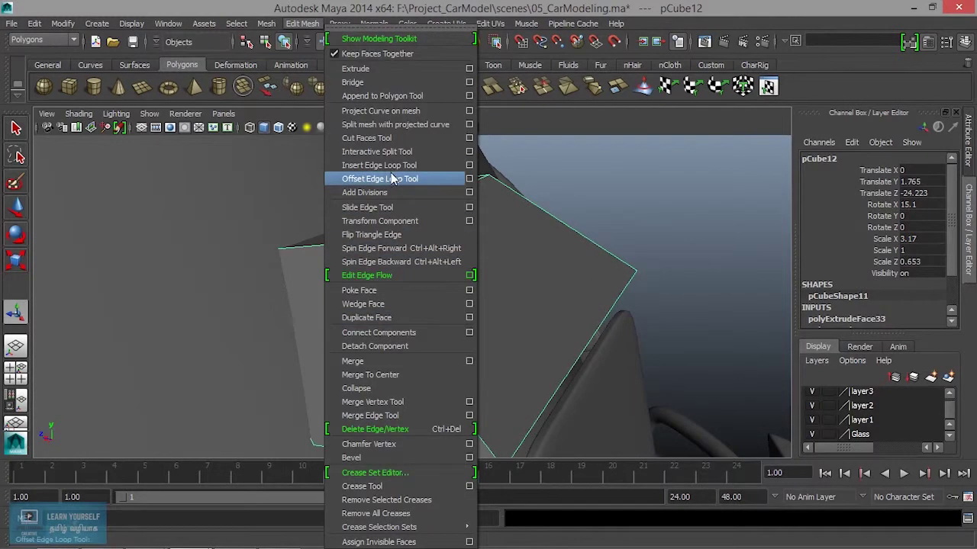
left_click(366, 163)
key("3")
mouse_move(410, 301)
left_mouse_down("alt")
mouse_move(408, 312)
mouse_move(375, 283)
mouse_move(353, 297)
mouse_move(297, 298)
mouse_move(310, 318)
mouse_move(374, 344)
mouse_move(393, 343)
mouse_move(307, 344)
mouse_move(630, 281)
left_mouse_up("alt")
left_click(296, 309)
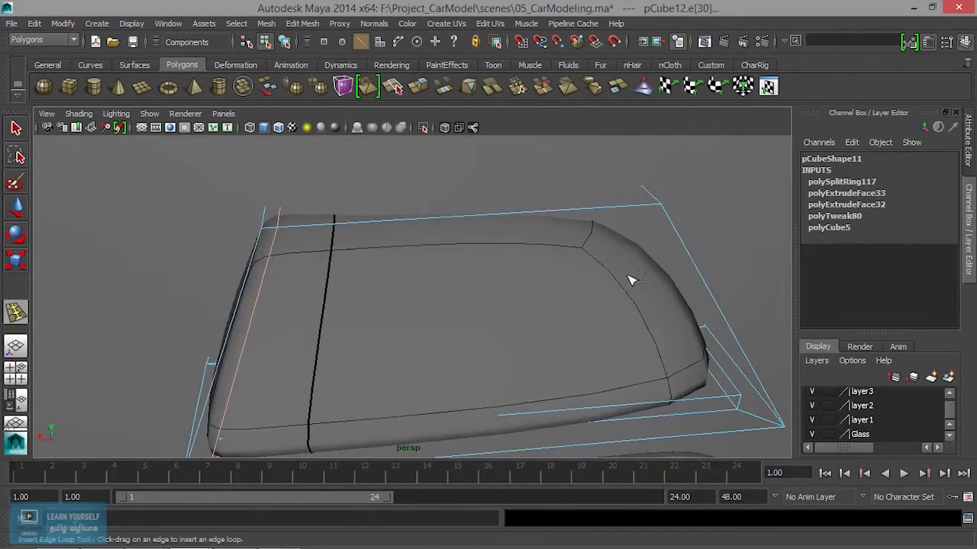
mouse_move(633, 212)
left_mouse_down()
mouse_move(649, 218)
mouse_move(643, 255)
mouse_move(597, 268)
mouse_move(559, 300)
mouse_move(327, 372)
left_mouse_up()
scroll(650, 218, "down", 2)
scroll(559, 299, "up", 2)
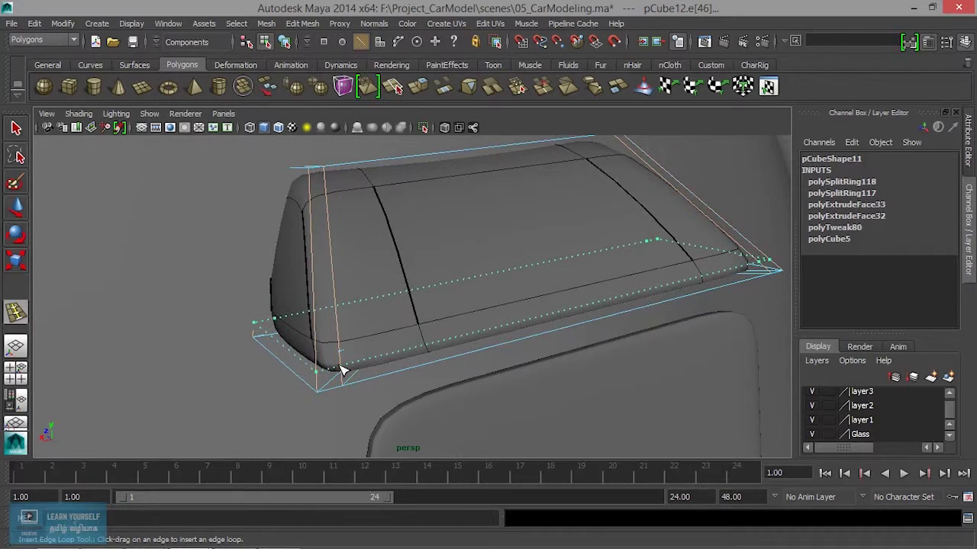
mouse_move(345, 360)
left_mouse_down()
mouse_move(436, 342)
mouse_move(382, 361)
left_mouse_up()
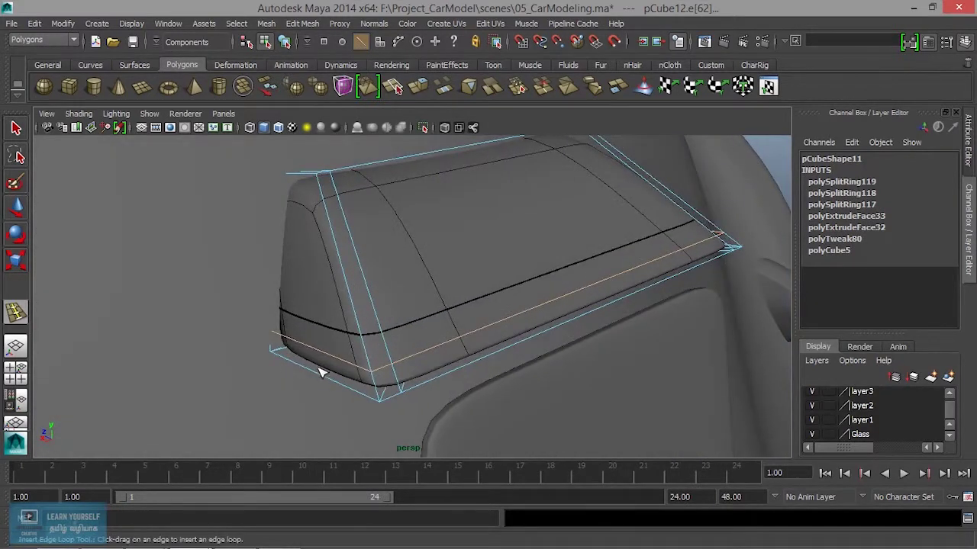
left_click_drag(294, 342, 288, 348)
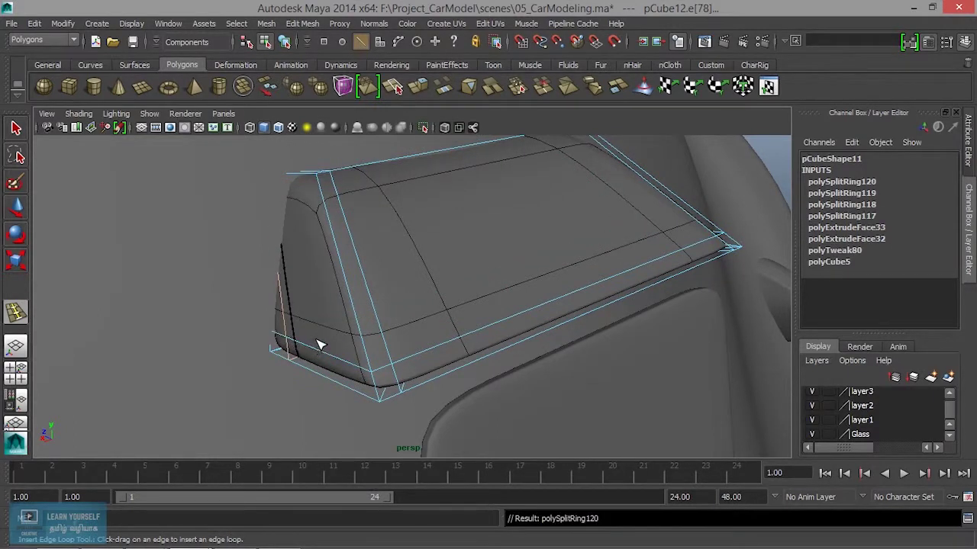
key("q")
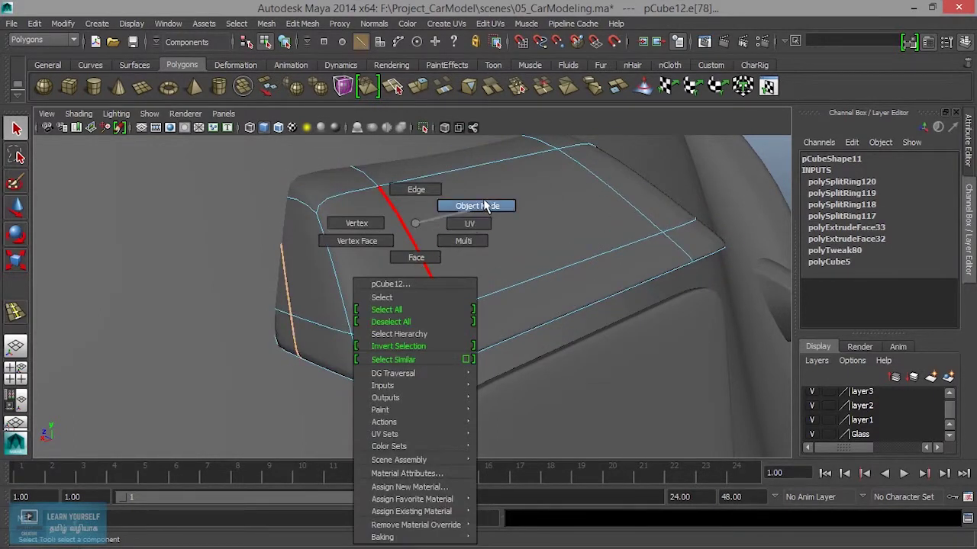
Step: Select the cover's top vertices and lower them onto the body
right_click_drag(414, 222, 476, 207)
mouse_move(486, 283)
left_mouse_down("alt")
mouse_move(486, 292)
mouse_move(608, 267)
mouse_move(453, 300)
mouse_move(460, 348)
mouse_move(531, 309)
mouse_move(473, 269)
mouse_move(405, 323)
left_mouse_up("alt")
left_click(472, 268)
scroll(404, 323, "up", 3)
scroll(402, 327, "up", 2)
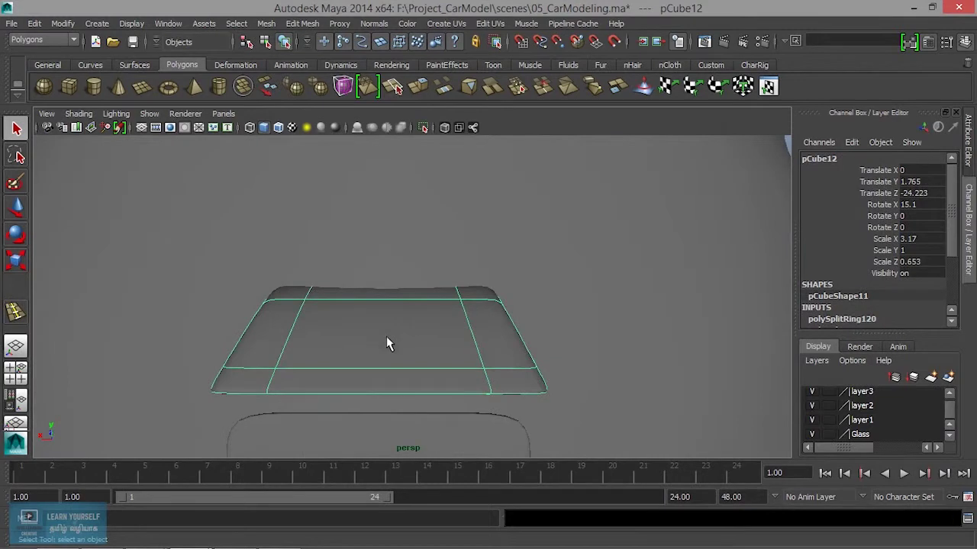
right_click_drag(386, 333, 379, 305)
left_click(326, 223)
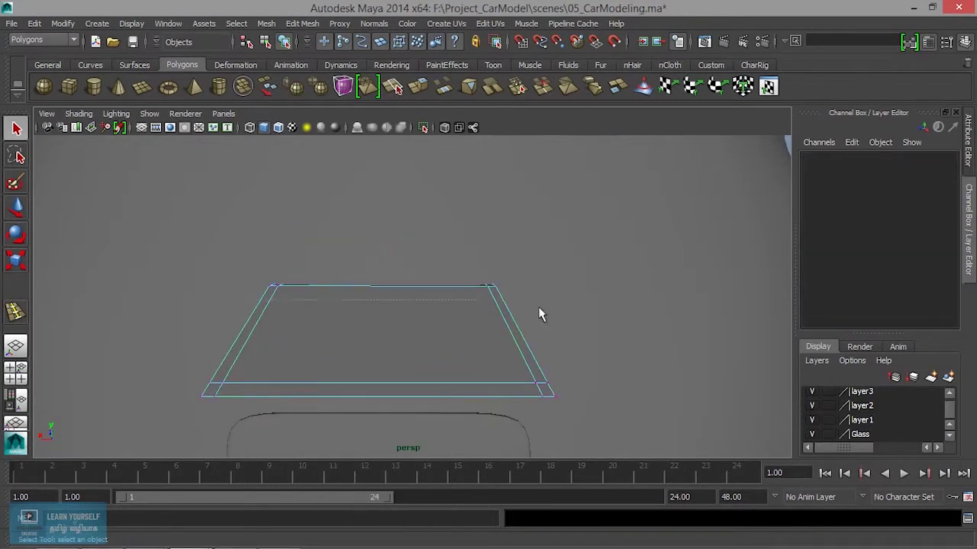
left_click_drag(317, 271, 450, 309)
mouse_move(550, 320)
left_mouse_down("alt")
mouse_move(565, 336)
mouse_move(277, 345)
left_mouse_up("alt")
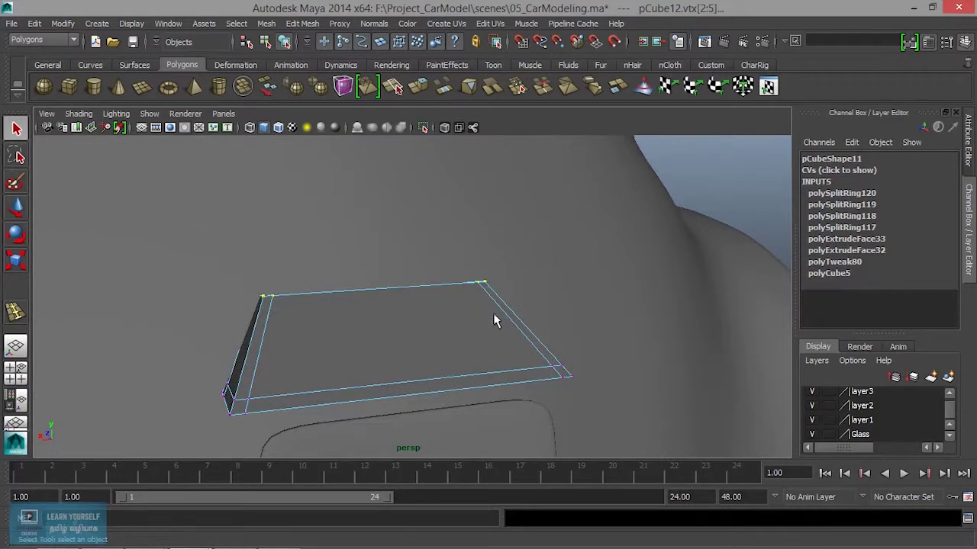
key("w")
left_click_drag(370, 239, 371, 265)
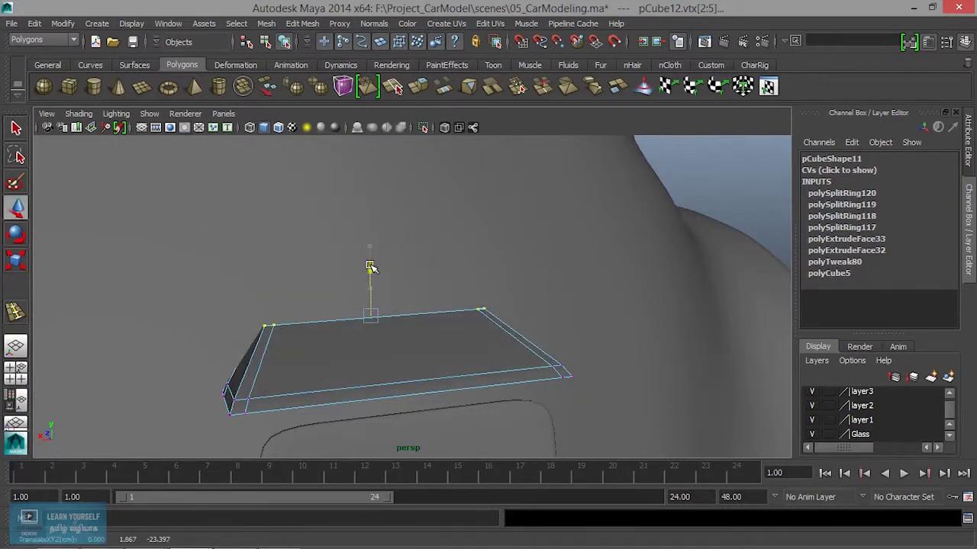
Step: Nudge the selected vertices slightly right so the cover follows the rear bodywork
left_click_drag(388, 316, 454, 306, "alt")
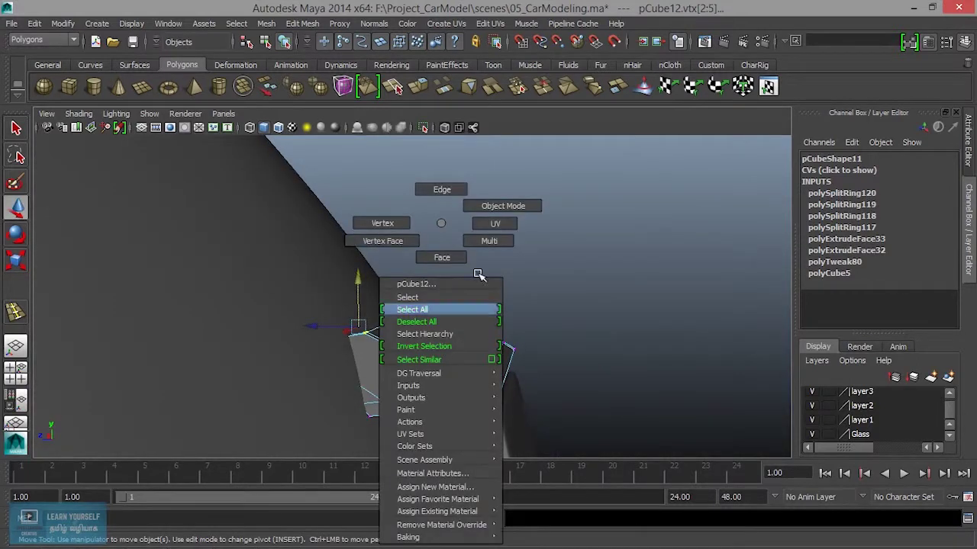
right_click_drag(441, 349, 495, 219)
left_click(566, 277)
mouse_move(565, 297)
left_mouse_down("alt")
mouse_move(395, 381)
mouse_move(545, 392)
mouse_move(463, 395)
mouse_move(488, 397)
left_mouse_up("alt")
right_click_drag(489, 397, 556, 405, "alt")
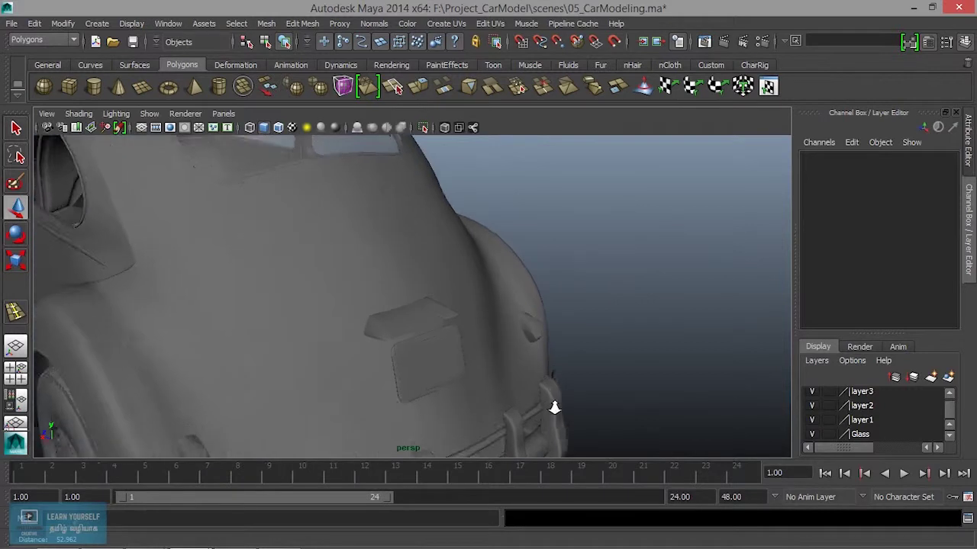
scroll(549, 394, "up", 3)
left_click(437, 327)
key("ctrl+z")
key("ctrl+z")
key("ctrl+z")
key("ctrl+z")
key("ctrl+z")
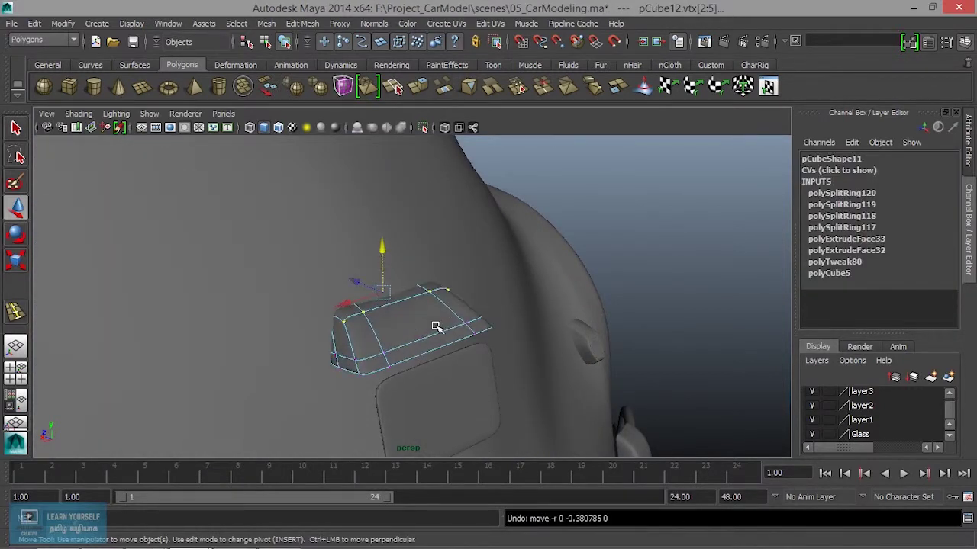
left_click_drag(418, 330, 381, 320, "alt")
left_click_drag(333, 297, 340, 296)
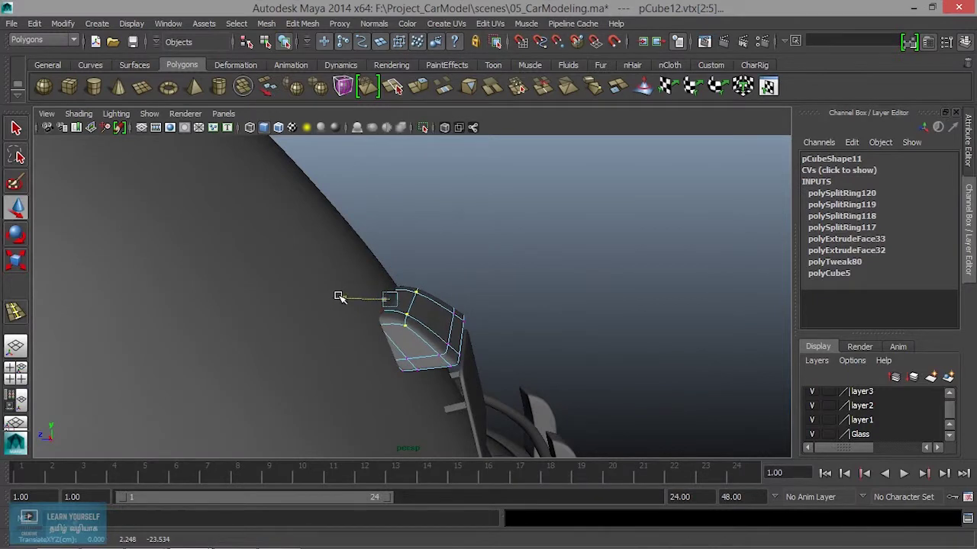
mouse_move(409, 346)
left_mouse_down("alt")
mouse_move(392, 338)
mouse_move(427, 338)
left_mouse_up("alt")
mouse_move(424, 223)
right_mouse_down()
mouse_move(497, 266)
mouse_move(505, 195)
right_mouse_up()
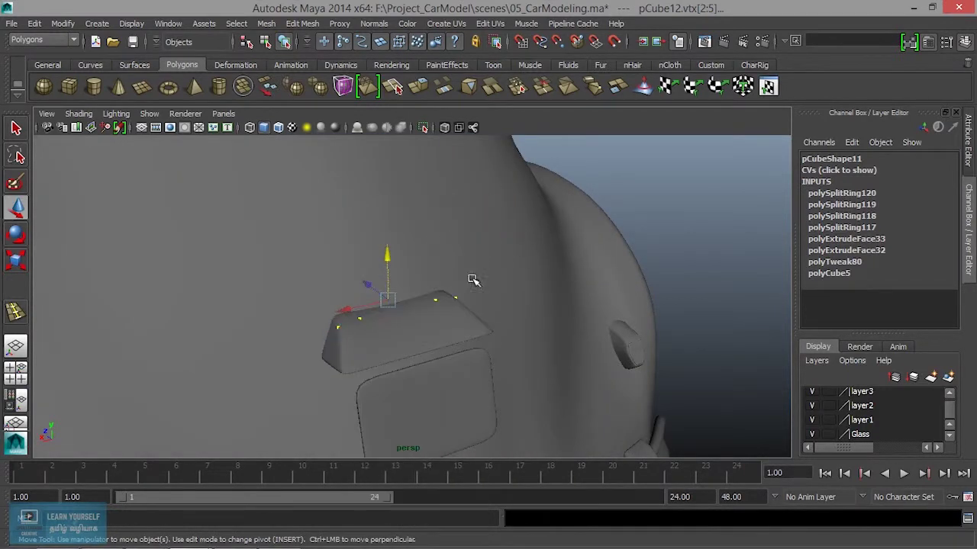
left_click(348, 327)
Step: Duplicate the rear license plate, inspect the copy, then undo the duplication
mouse_move(435, 410)
left_mouse_down("alt")
mouse_move(480, 397)
mouse_move(452, 385)
left_mouse_up("alt")
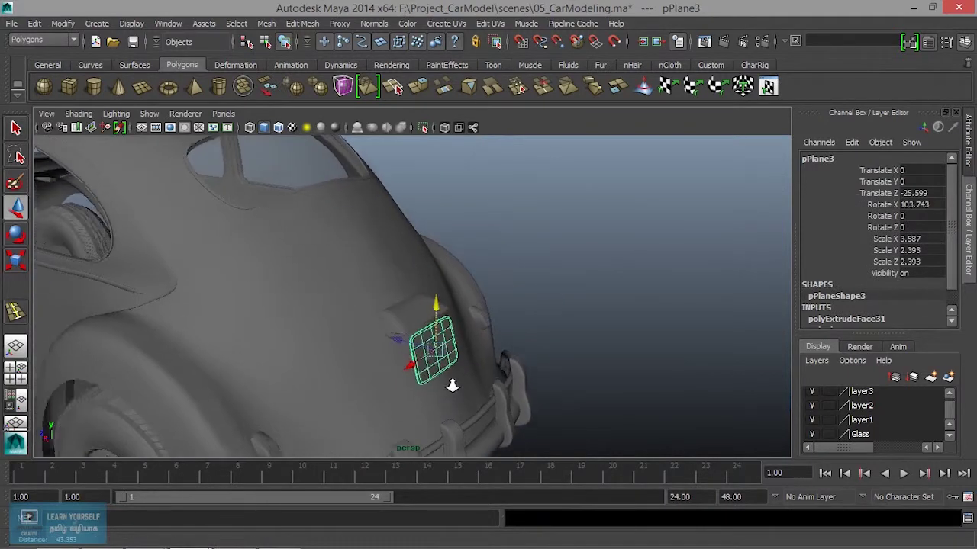
key("ctrl+d")
right_click_drag(452, 385, 375, 383, "alt")
middle_click_drag(375, 384, 580, 411, "alt")
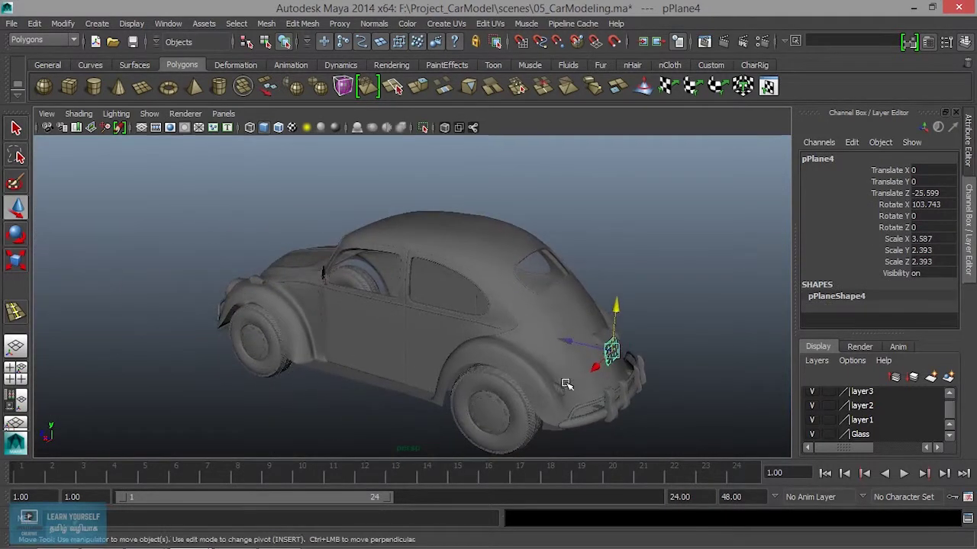
left_click_drag(551, 362, 588, 349, "alt")
right_click_drag(588, 348, 666, 430, "alt")
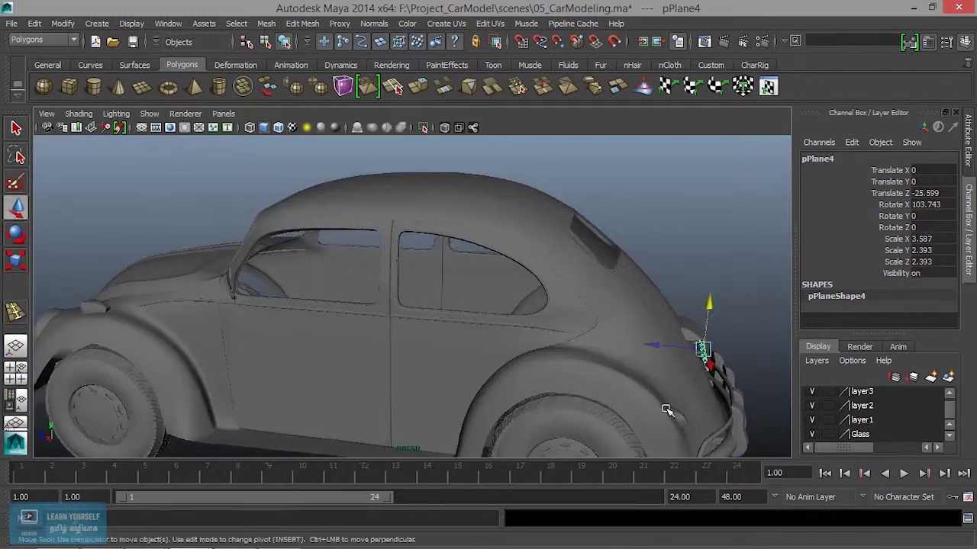
mouse_move(666, 429)
left_mouse_down("alt")
mouse_move(349, 349)
mouse_move(458, 373)
mouse_move(634, 391)
left_mouse_up("alt")
key("ctrl+z")
Step: Group the rear plate and light parts, then duplicate the group as group26
left_click(436, 263)
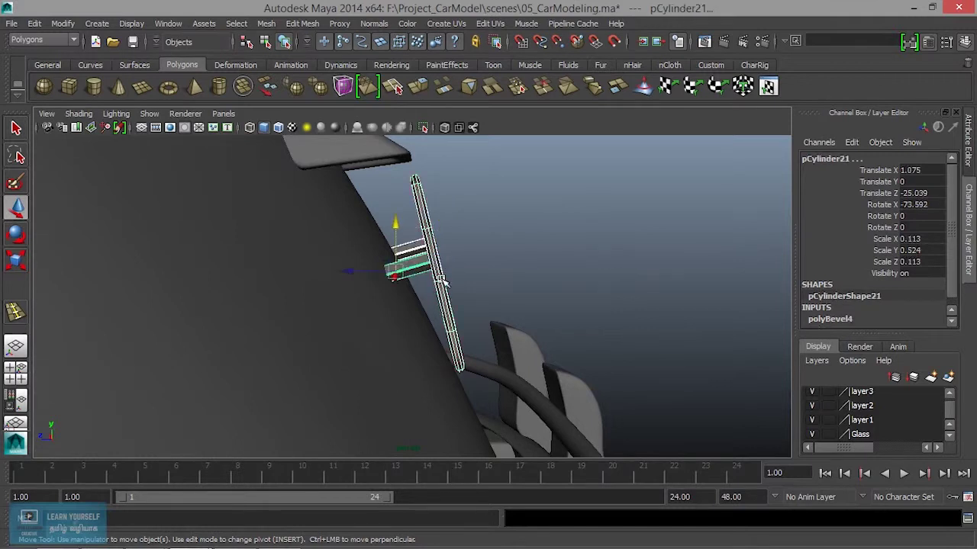
key("ctrl+g")
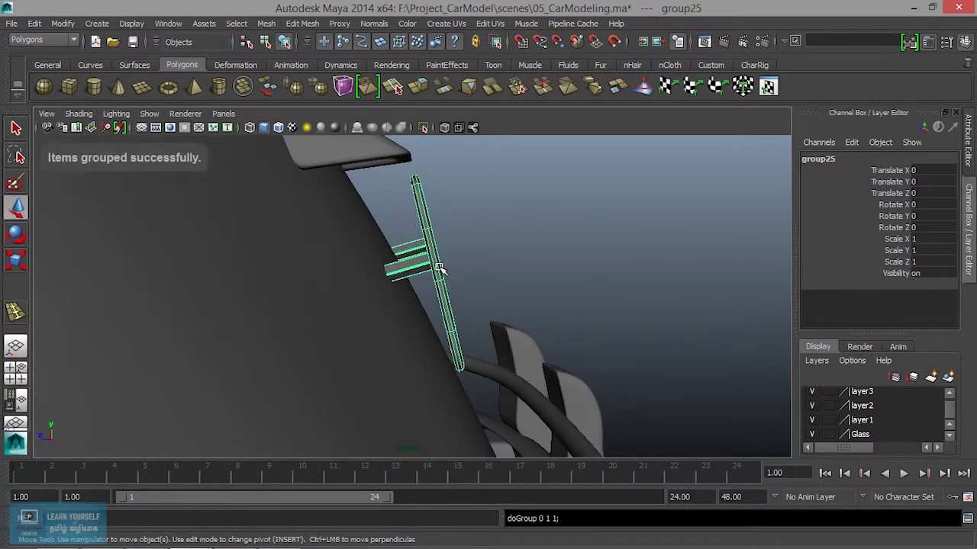
scroll(440, 268, "down", 3)
key("ctrl+g")
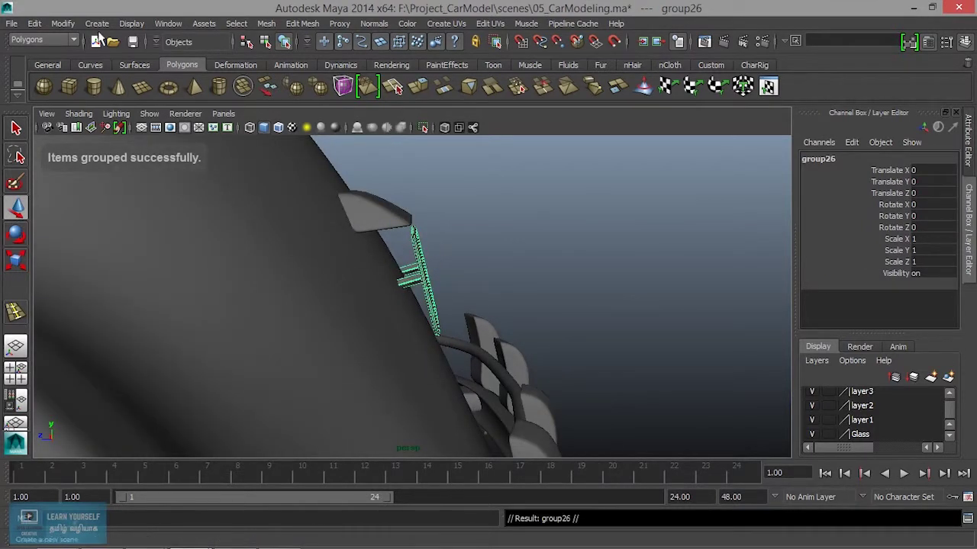
Step: Freeze transformations and center the pivot on the duplicated group
left_click(63, 24)
left_click(97, 71)
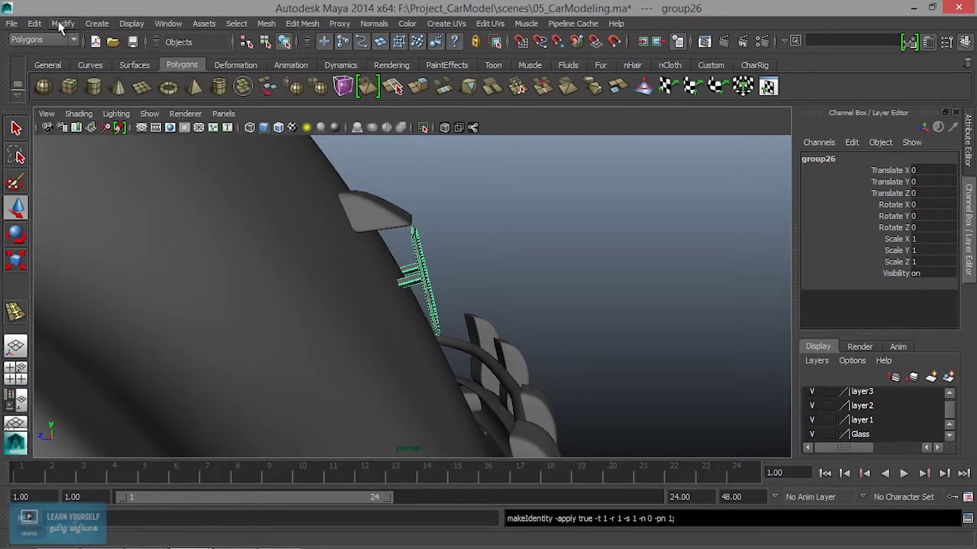
left_click(103, 159)
scroll(295, 262, "down", 3)
Step: Move group26 forward to the car's front and down to bumper height
mouse_move(295, 262)
middle_mouse_down("alt")
mouse_move(550, 339)
mouse_move(553, 311)
middle_mouse_up("alt")
middle_click_drag(4, 319, 671, 349, "alt")
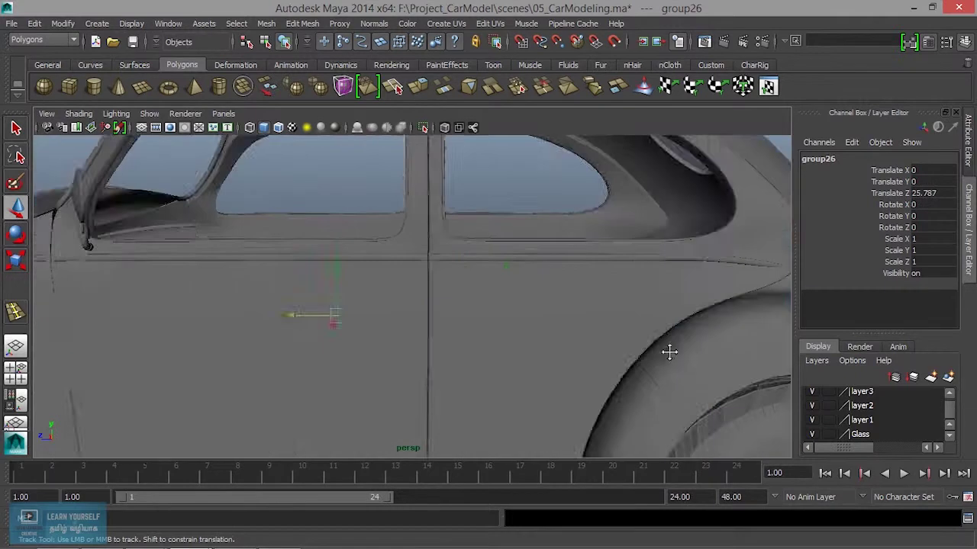
mouse_move(490, 331)
left_mouse_down()
mouse_move(201, 330)
mouse_move(752, 318)
left_mouse_up()
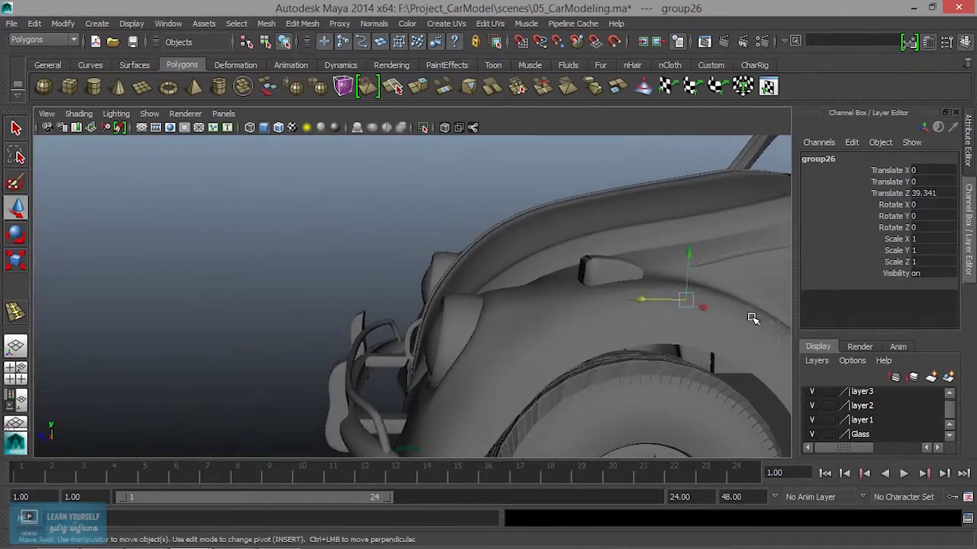
left_click_drag(656, 305, 272, 315)
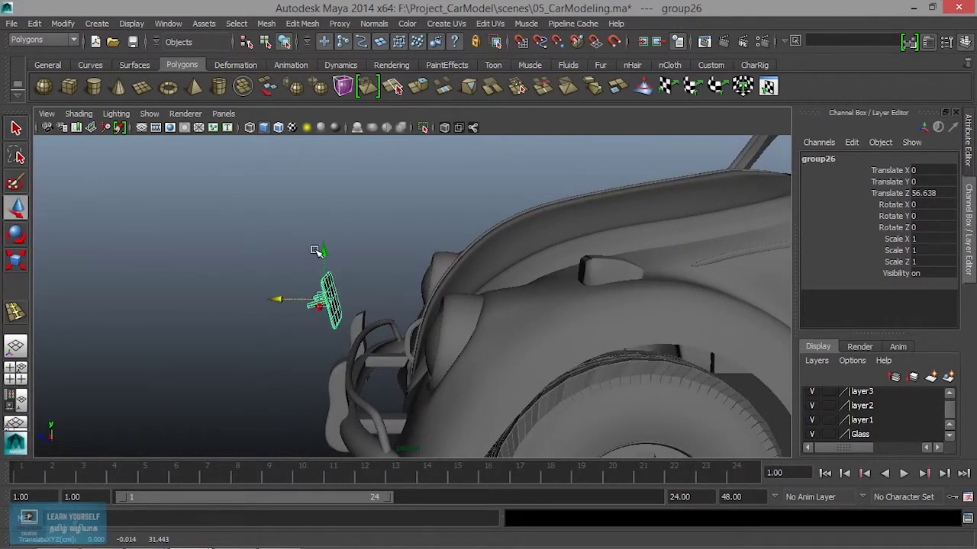
mouse_move(319, 249)
left_mouse_down()
mouse_move(314, 333)
mouse_move(328, 343)
mouse_move(539, 358)
left_mouse_up()
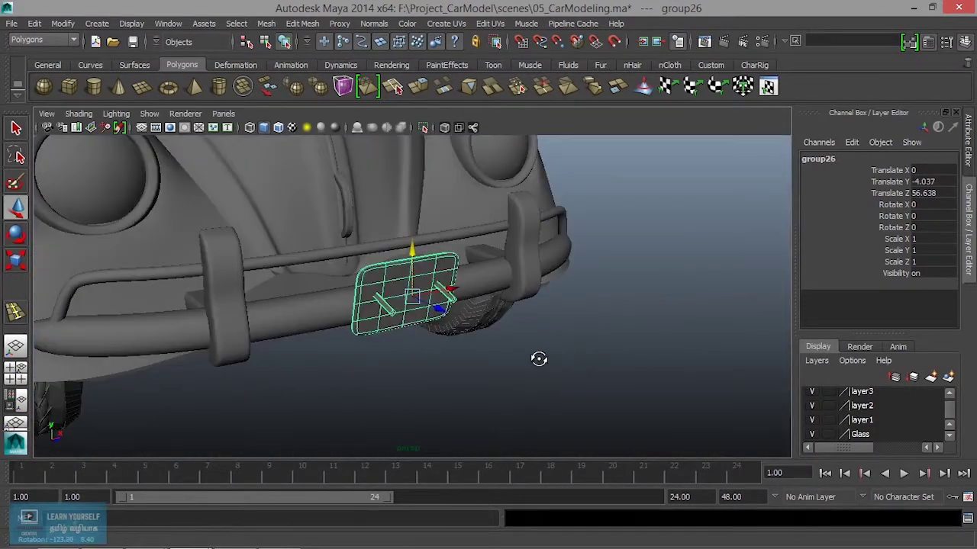
Step: Rotate group26 to -180 in Y so the plate faces forward
key("e")
left_click_drag(468, 311, 351, 313)
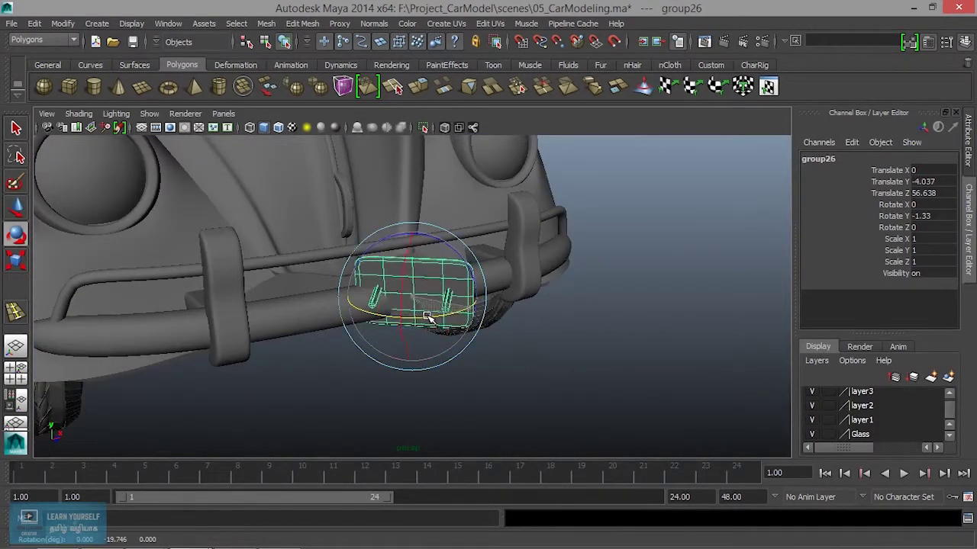
double_click(946, 217)
type("-180")
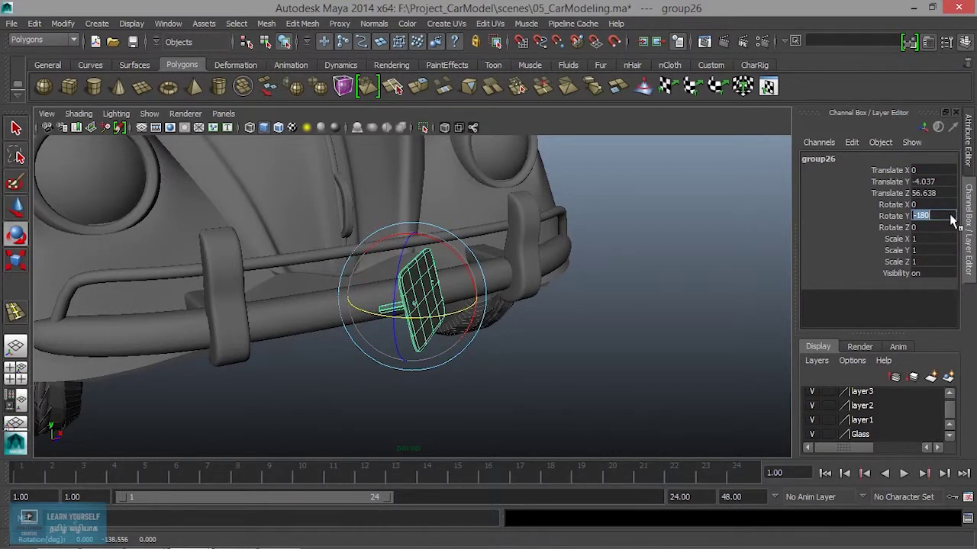
key("Return")
Step: Nudge group26 back against the front bumper at Translate Z 55.926
left_click_drag(491, 342, 664, 364, "alt")
key("w")
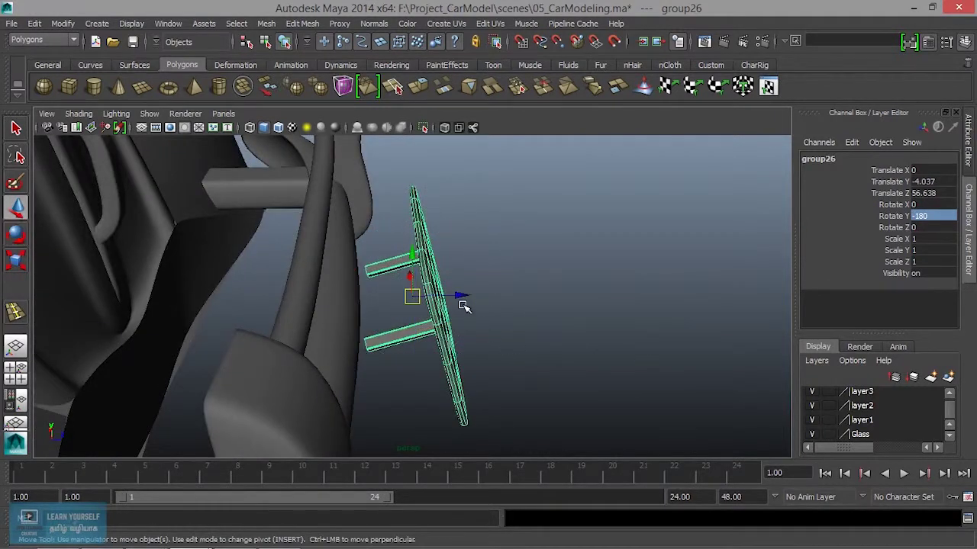
left_click(455, 306)
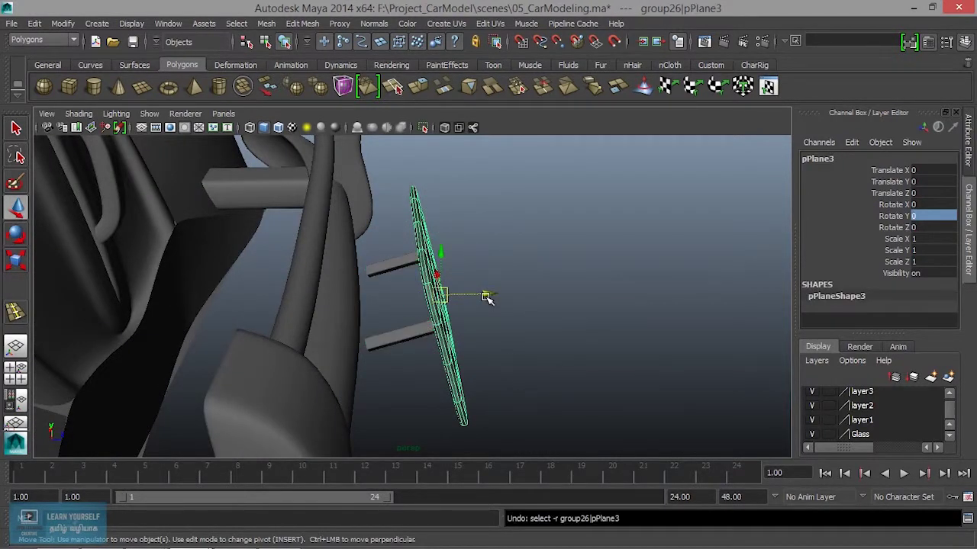
key("ctrl+z")
left_click_drag(463, 297, 413, 307)
mouse_move(484, 319)
left_mouse_down("alt")
mouse_move(458, 338)
mouse_move(540, 399)
mouse_move(569, 394)
left_mouse_up("alt")
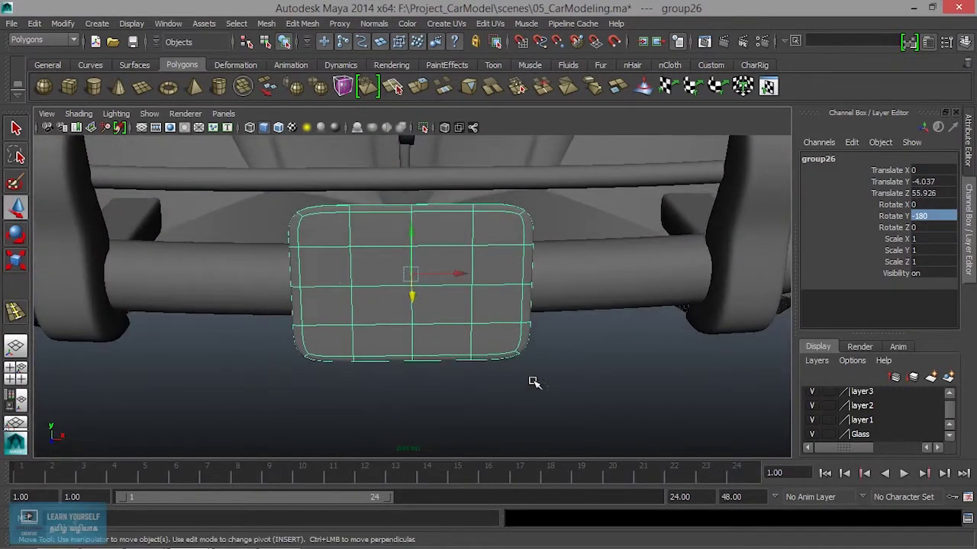
Step: Widen the front plate pPlane3, tilt it about -12 in X, and scale it shorter
left_click(498, 355)
right_click(484, 322)
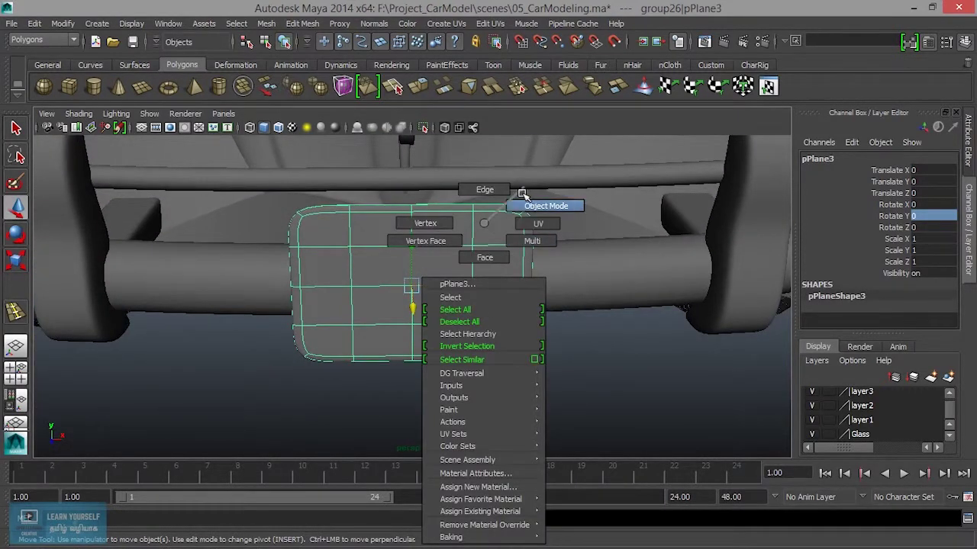
left_click_drag(493, 353, 458, 328, "alt")
key("r")
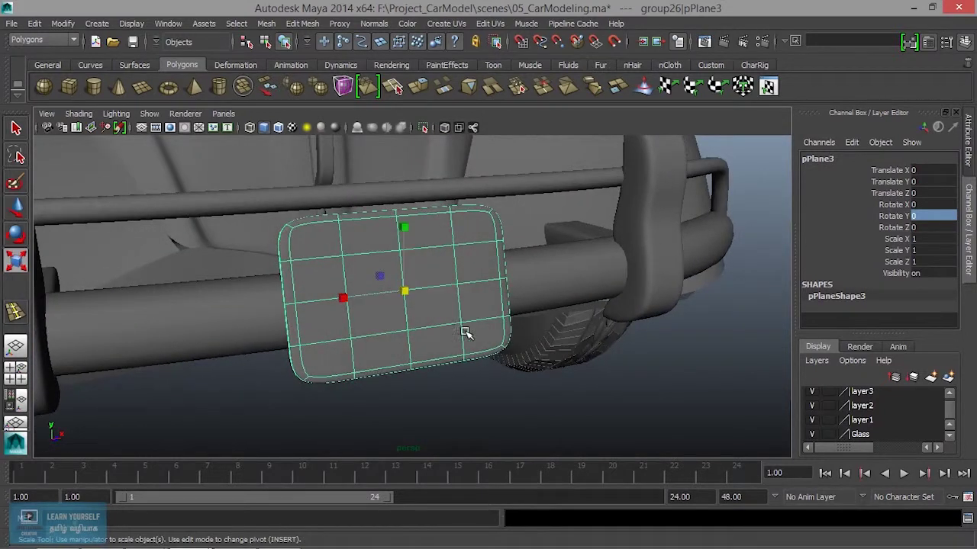
mouse_move(340, 299)
left_mouse_down()
mouse_move(316, 306)
mouse_move(415, 321)
left_mouse_up()
key("e")
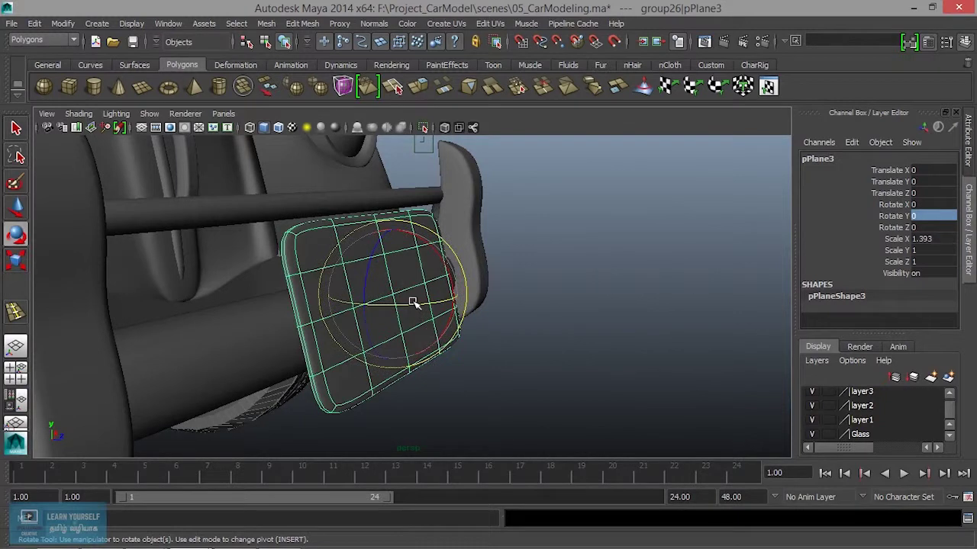
left_click_drag(429, 252, 434, 259)
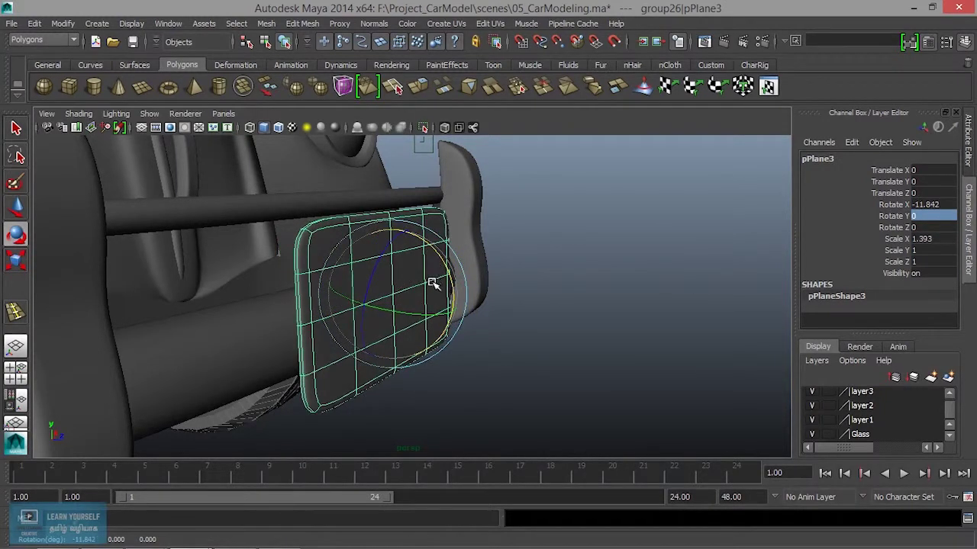
key("r")
mouse_move(404, 229)
left_mouse_down()
mouse_move(395, 245)
mouse_move(405, 335)
mouse_move(349, 305)
mouse_move(523, 315)
mouse_move(438, 327)
mouse_move(329, 296)
left_mouse_up()
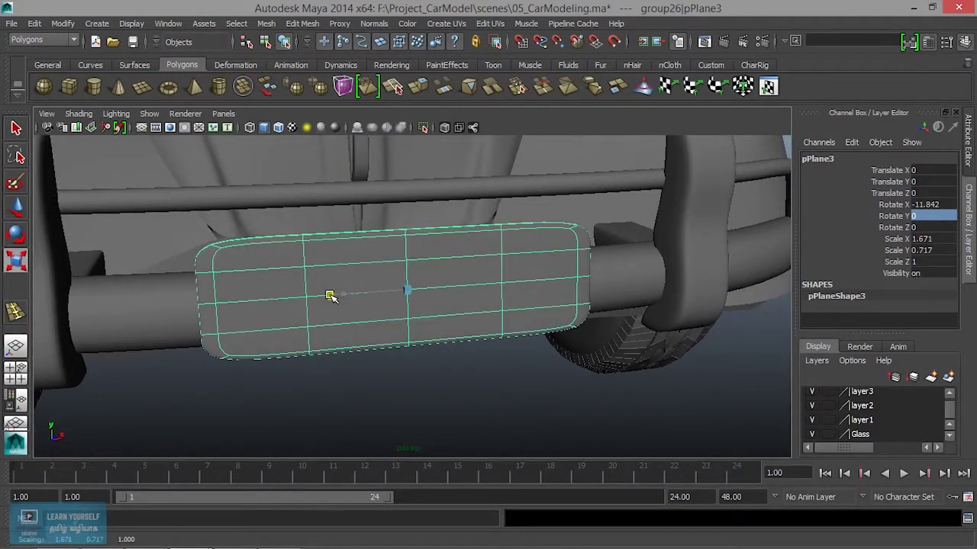
Step: Insert edge loops near both ends of the front plate to sharpen its corners
key("1")
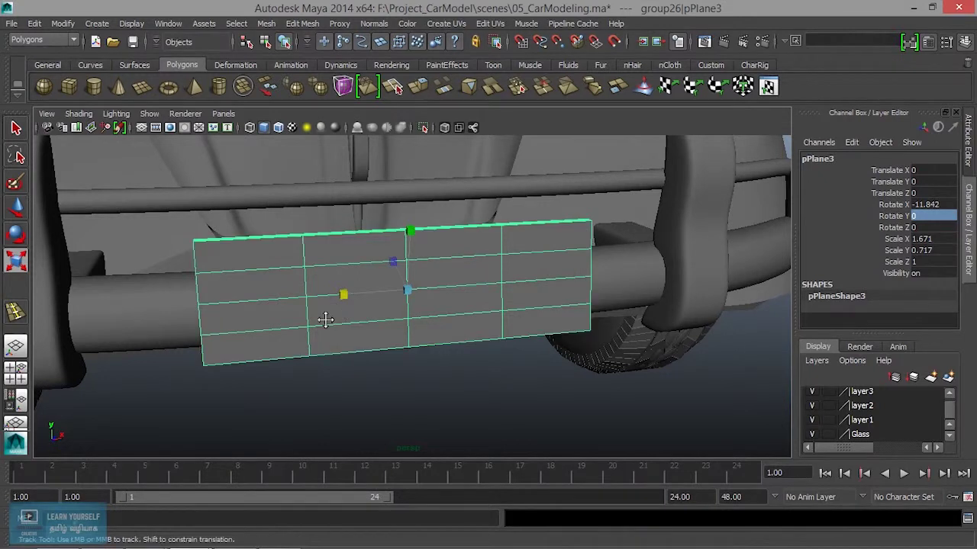
middle_click_drag(322, 321, 338, 289, "alt")
right_click_drag(338, 290, 502, 356, "alt")
left_click(302, 23)
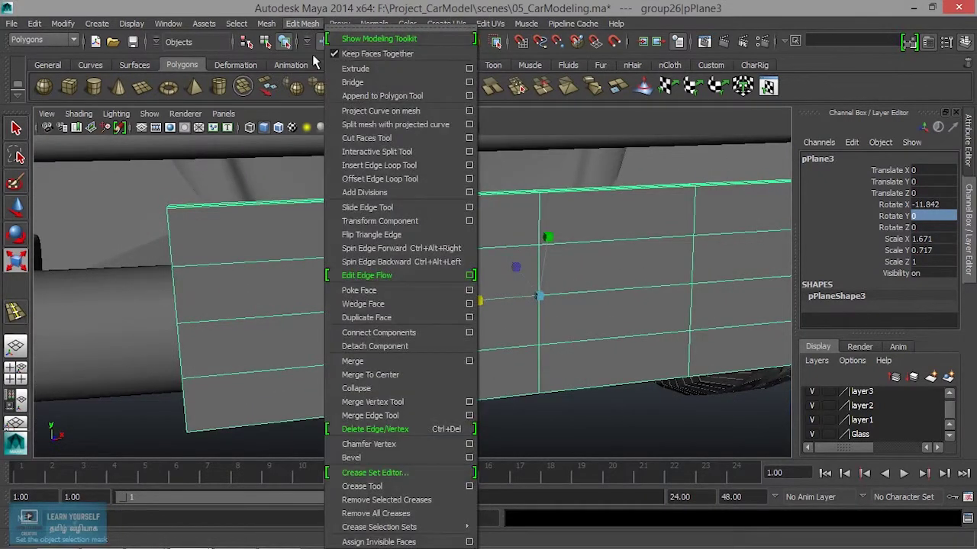
left_click(376, 167)
left_click_drag(227, 206, 182, 217)
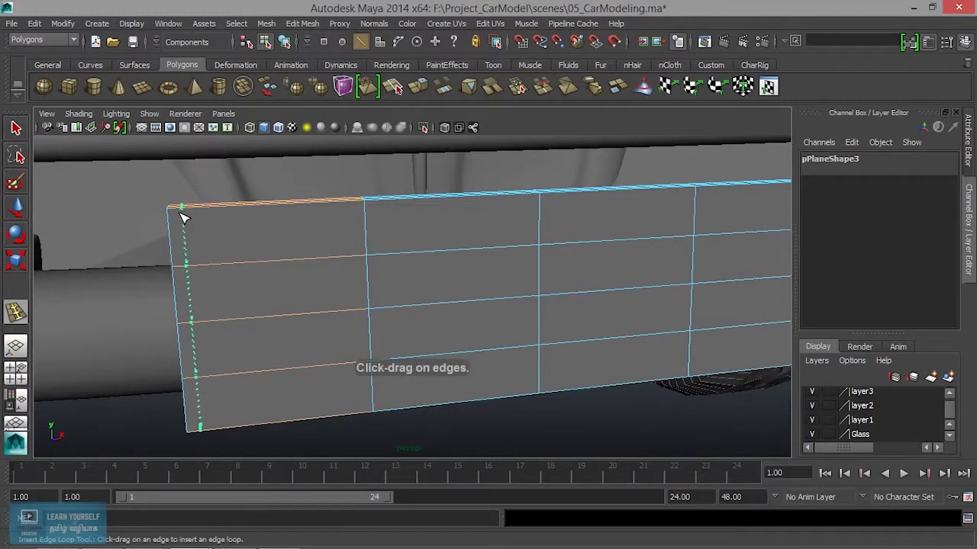
middle_click_drag(264, 218, 569, 180, "alt")
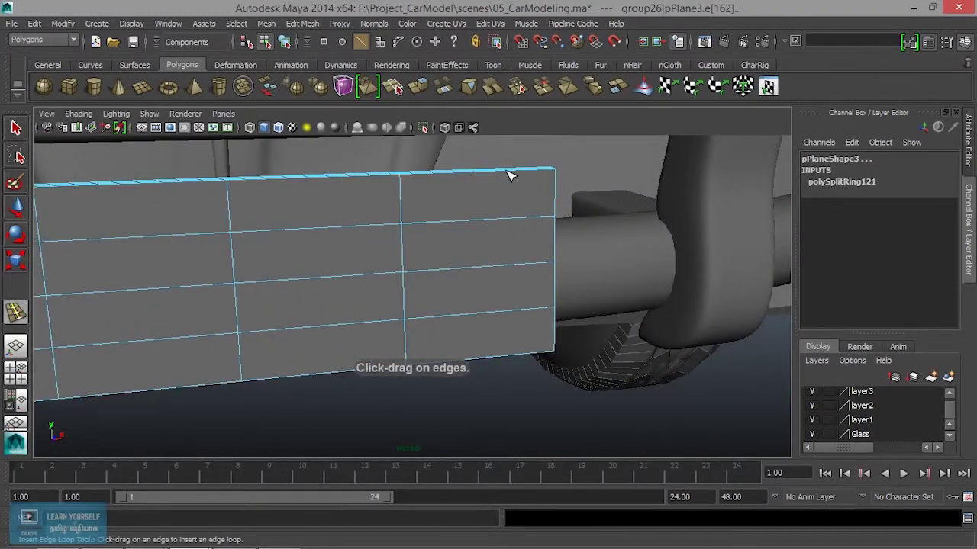
left_click_drag(527, 175, 538, 171)
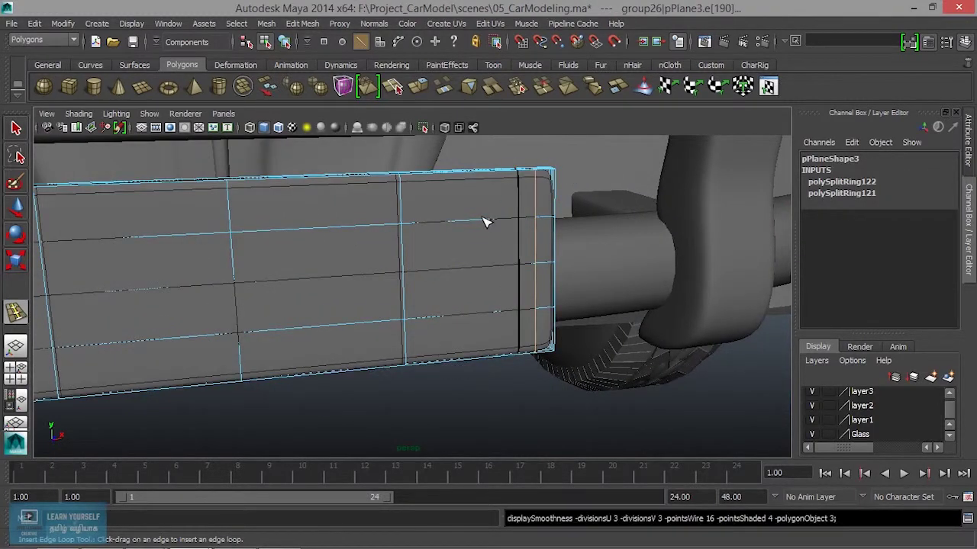
key("q")
mouse_move(470, 223)
right_mouse_down()
mouse_move(534, 177)
mouse_move(534, 207)
right_mouse_up()
left_click_drag(534, 207, 560, 319, "alt")
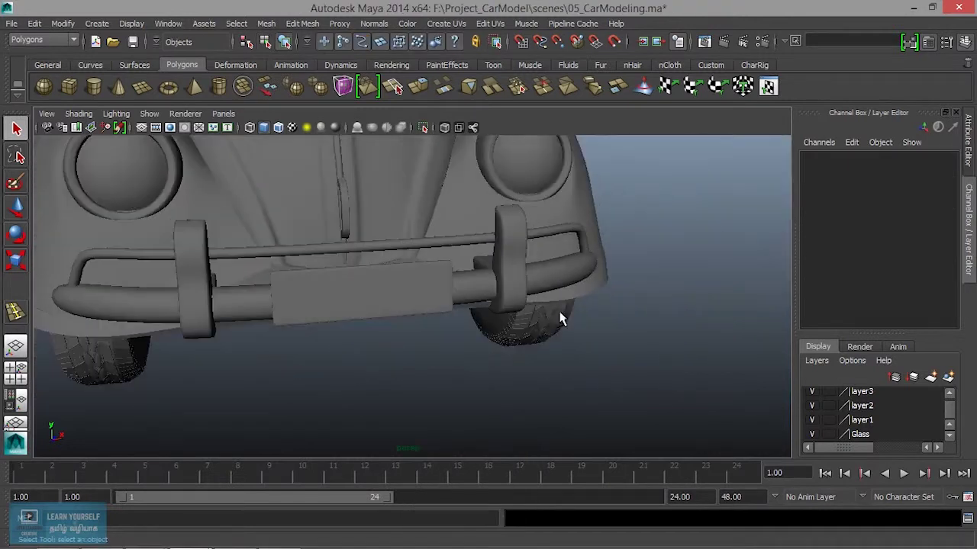
mouse_move(425, 386)
left_mouse_down("alt")
mouse_move(420, 395)
mouse_move(569, 399)
mouse_move(415, 377)
mouse_move(482, 377)
mouse_move(469, 399)
mouse_move(419, 360)
mouse_move(390, 355)
mouse_move(584, 359)
left_mouse_up("alt")
right_click_drag(584, 359, 425, 355, "alt")
mouse_move(425, 356)
left_mouse_down("alt")
mouse_move(687, 371)
mouse_move(669, 181)
mouse_move(542, 267)
mouse_move(480, 282)
left_mouse_up("alt")
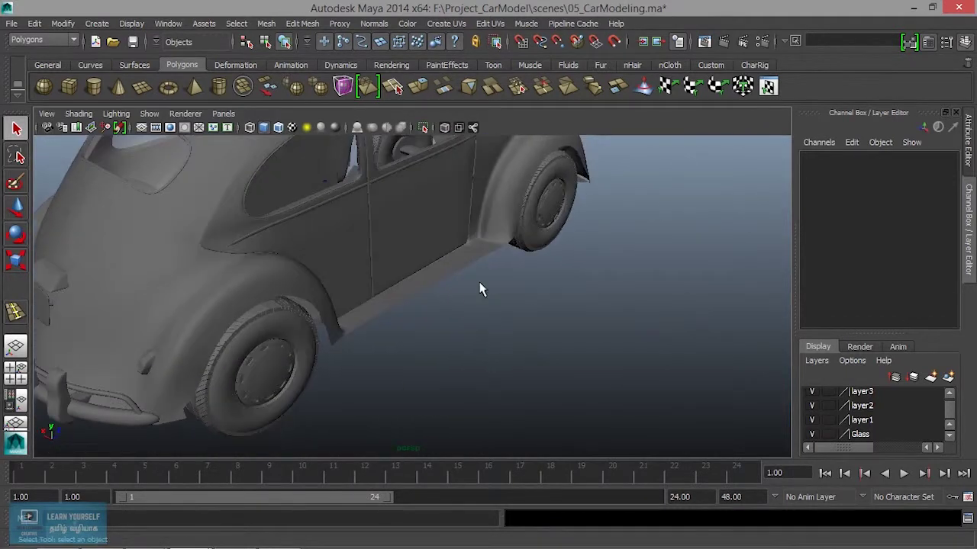
middle_click_drag(480, 281, 570, 314, "alt")
mouse_move(571, 314)
left_mouse_down("alt")
mouse_move(672, 302)
mouse_move(458, 298)
mouse_move(682, 364)
mouse_move(344, 312)
mouse_move(443, 325)
left_mouse_up("alt")
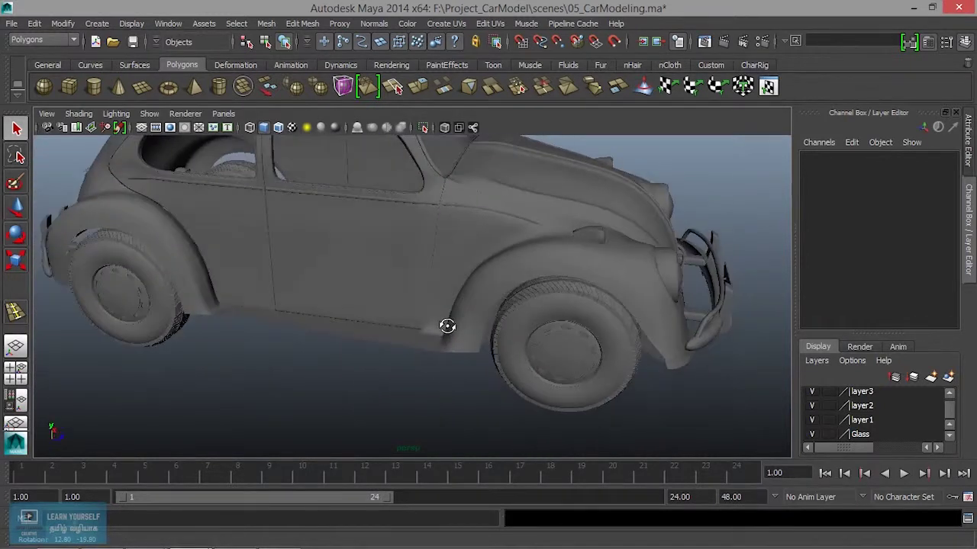
middle_click_drag(442, 325, 482, 336, "alt")
mouse_move(483, 337)
left_mouse_down("alt")
mouse_move(409, 371)
mouse_move(577, 347)
mouse_move(519, 349)
left_mouse_up("alt")
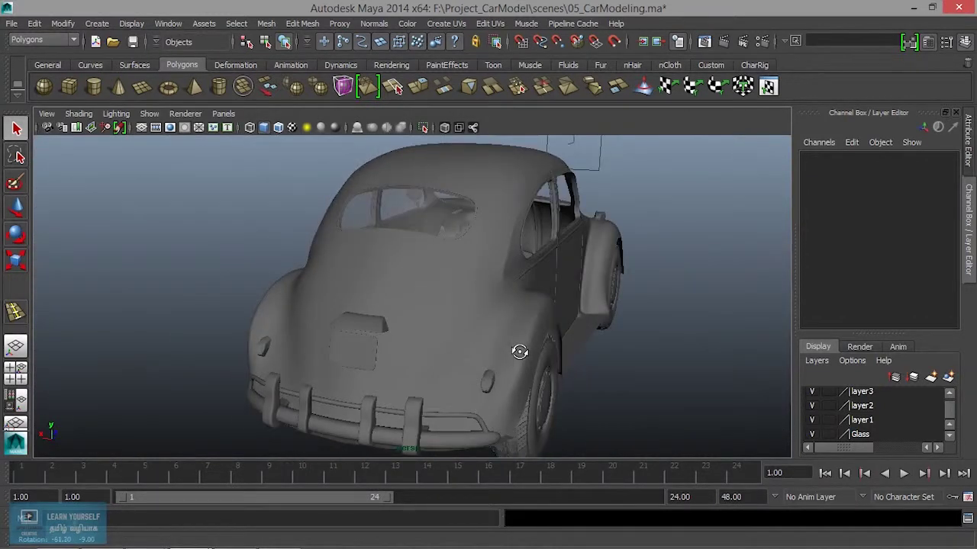
right_click_drag(519, 349, 538, 385, "alt")
left_click_drag(539, 385, 584, 377, "alt")
right_click_drag(585, 377, 512, 351, "alt")
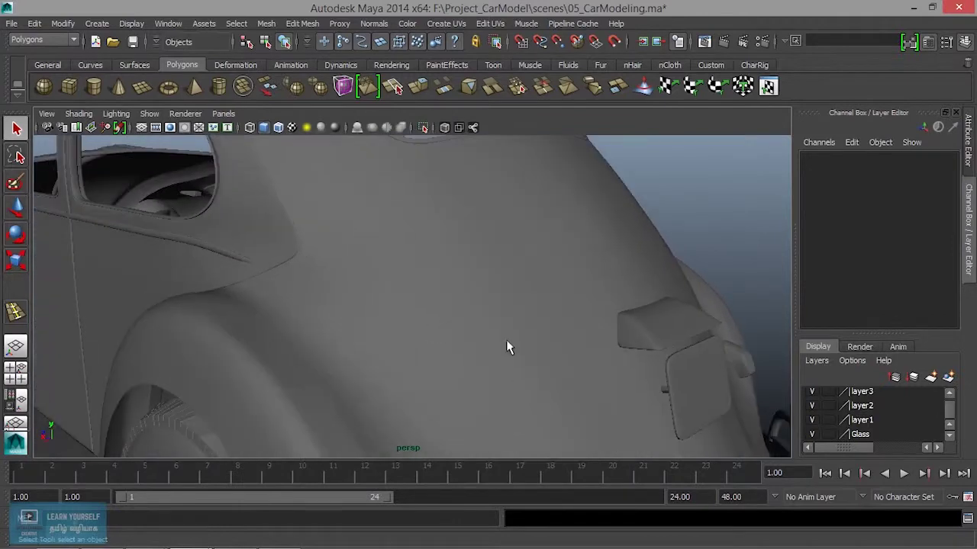
middle_click_drag(512, 351, 521, 378, "alt")
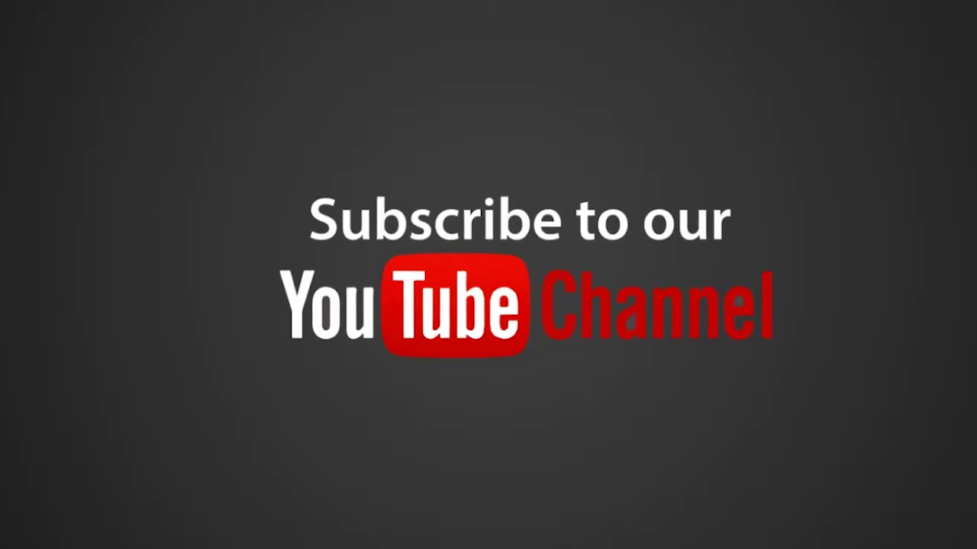